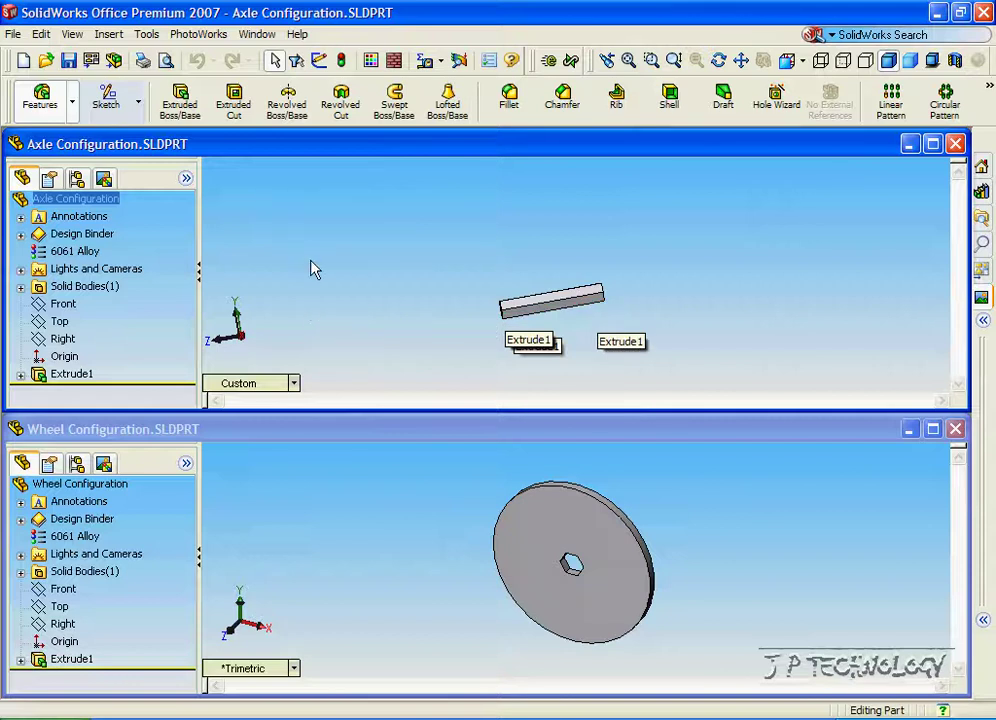
Create a new assembly from the ASM-MM-ANSI template
{"action": "left_click", "coordinate": [13, 35]}
{"action": "left_click", "coordinate": [40, 56]}
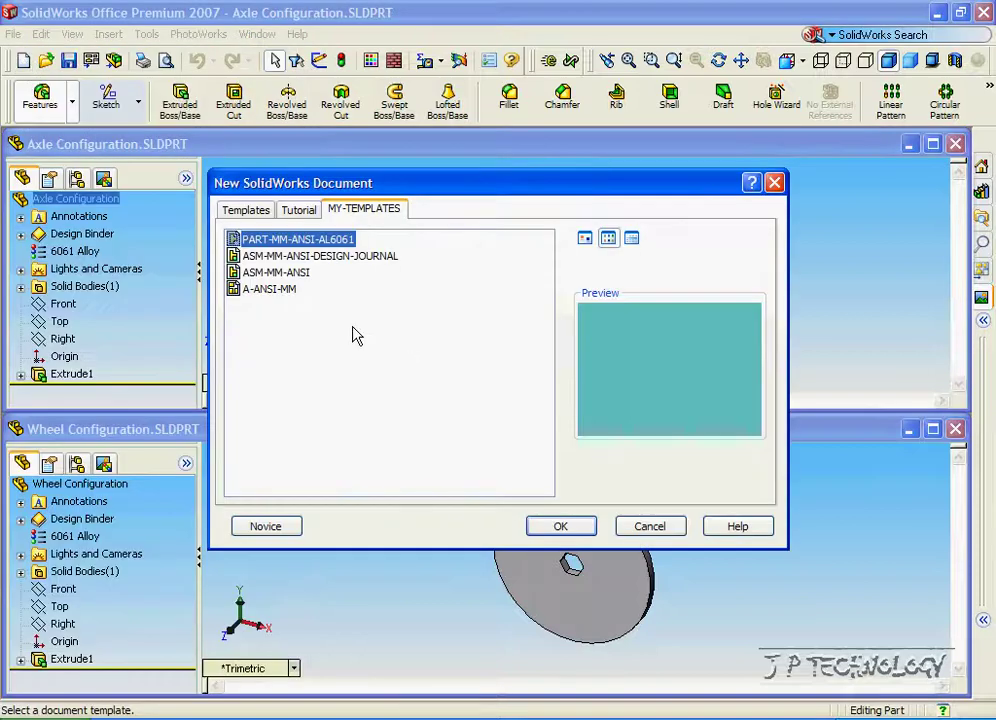
{"action": "left_click", "coordinate": [278, 272]}
{"action": "left_click", "coordinate": [556, 526]}
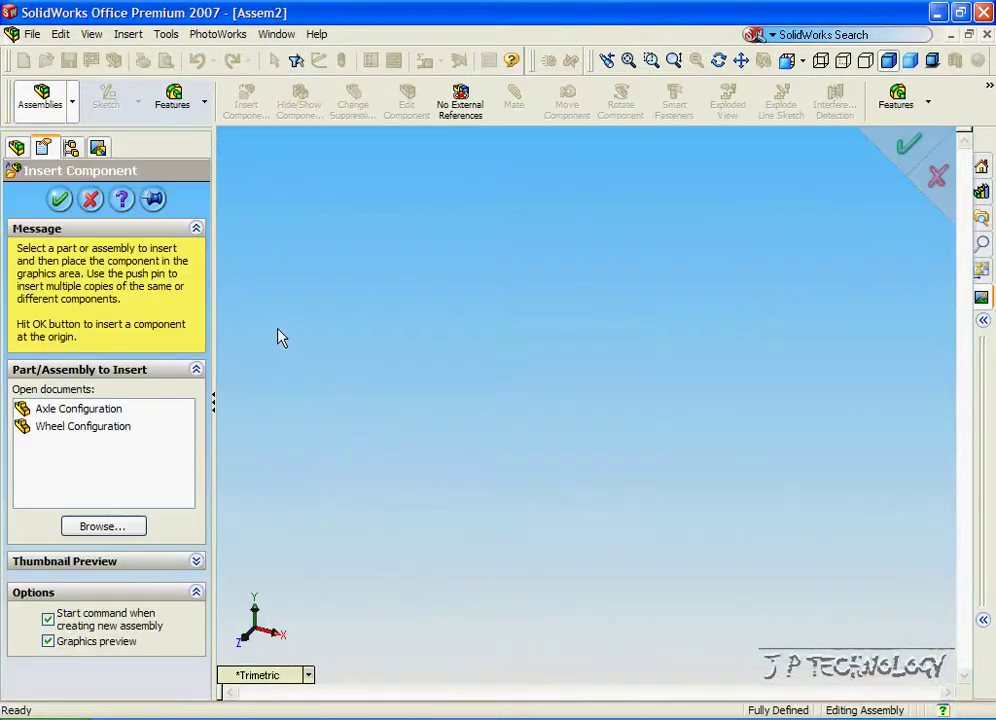
Show origins and insert the Axle Configuration part fixed at the assembly origin
{"action": "left_click", "coordinate": [91, 34]}
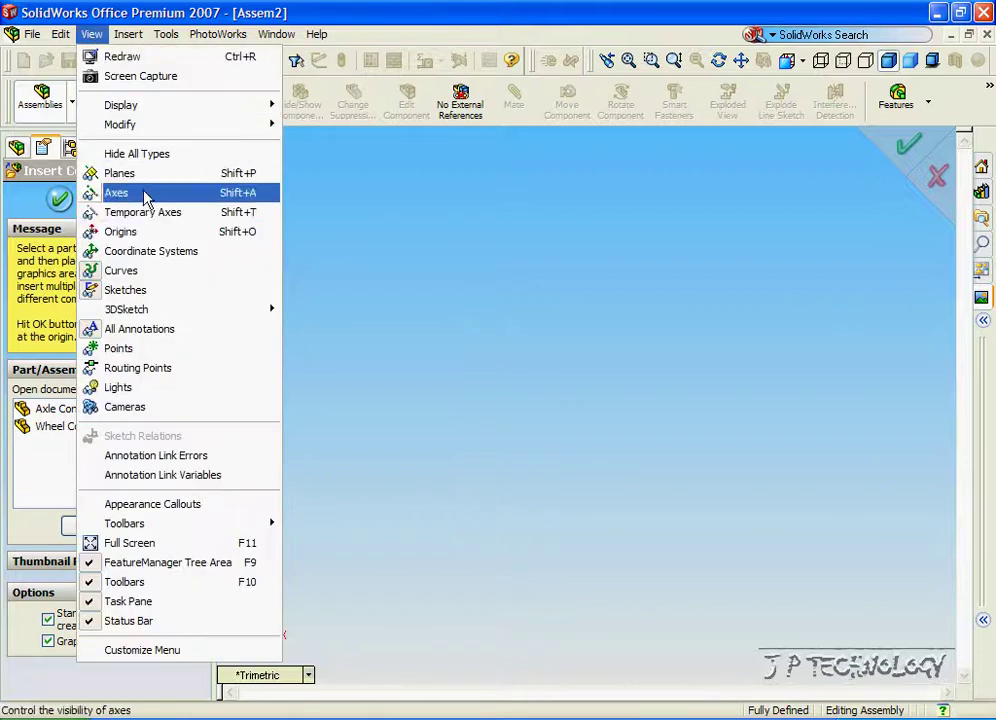
{"action": "left_click", "coordinate": [144, 234]}
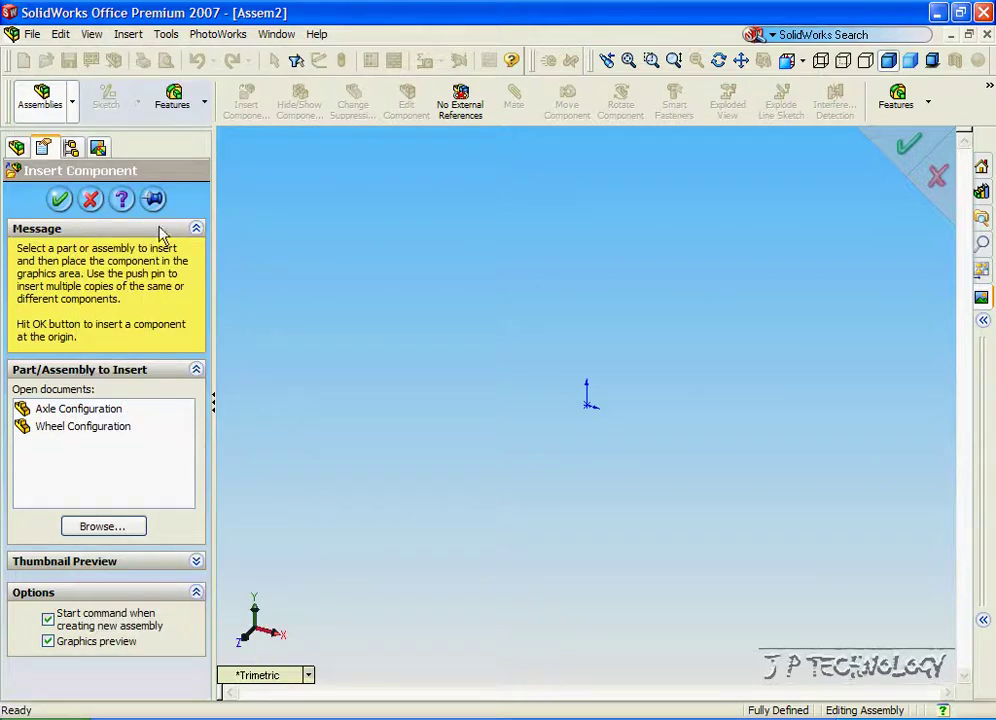
{"action": "left_click", "coordinate": [84, 412]}
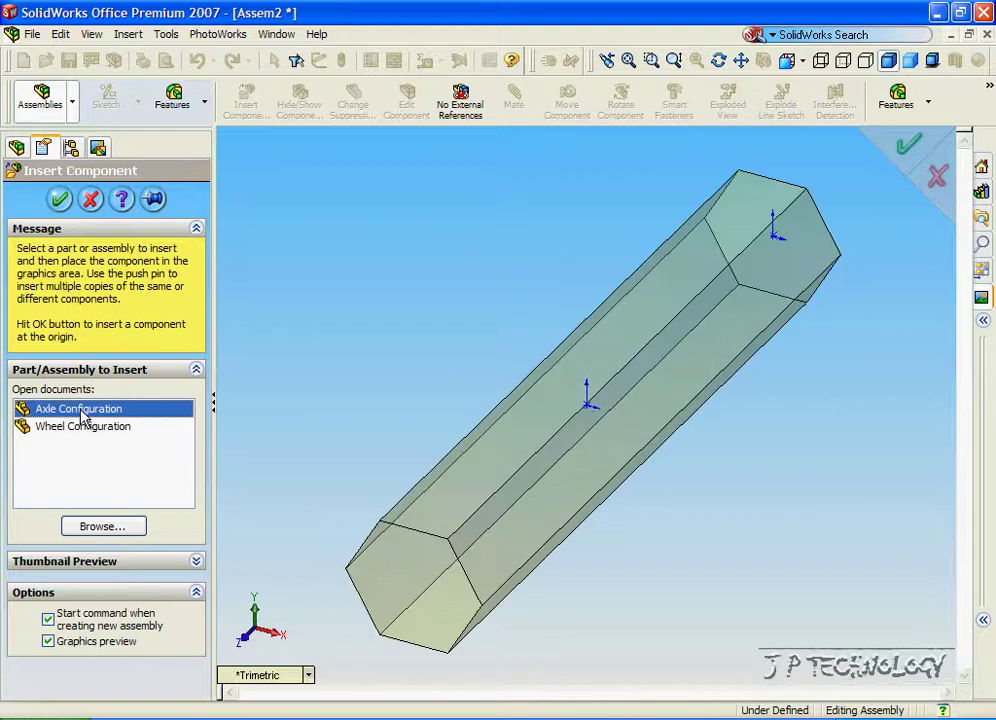
{"action": "left_click", "coordinate": [590, 408]}
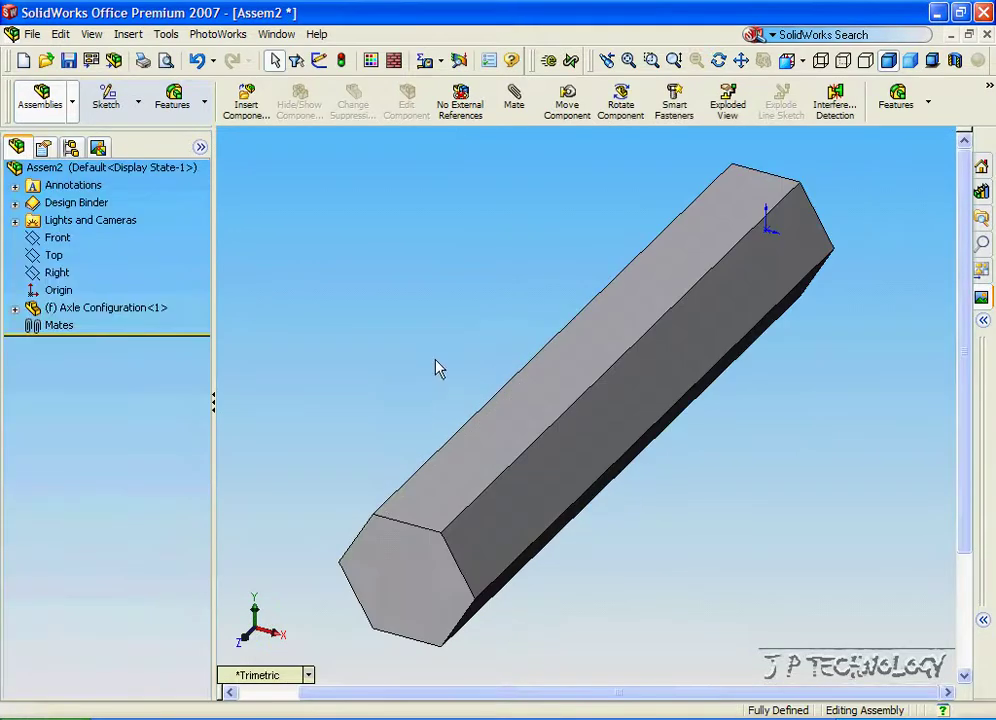
Insert the Wheel Configuration part and place it beside the axle
{"action": "key", "text": "z"}
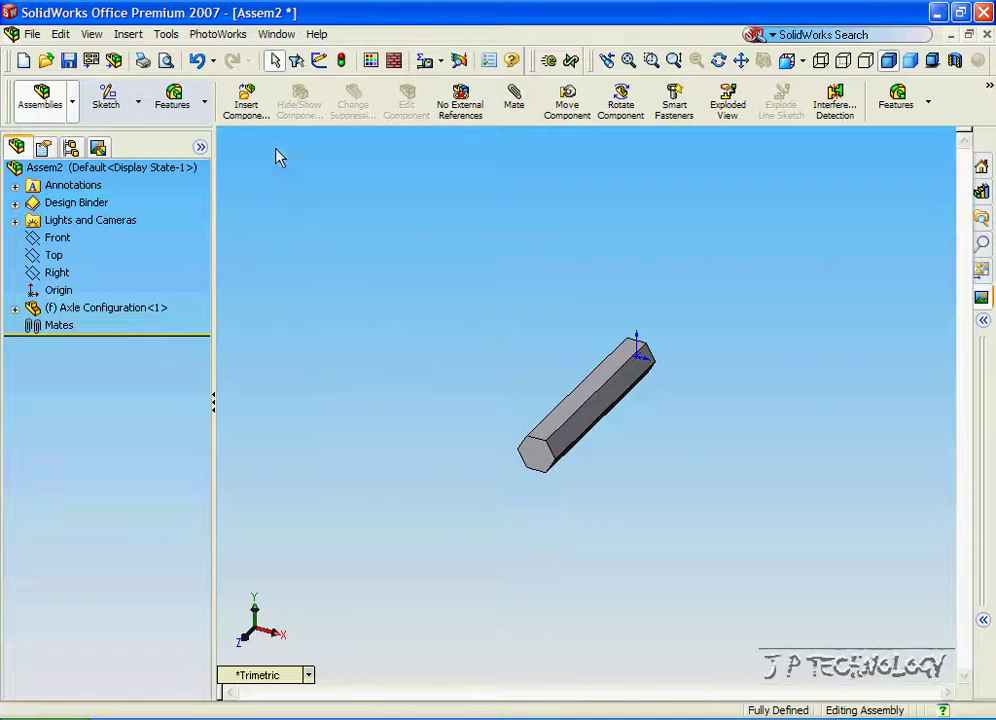
{"action": "left_click", "coordinate": [250, 108]}
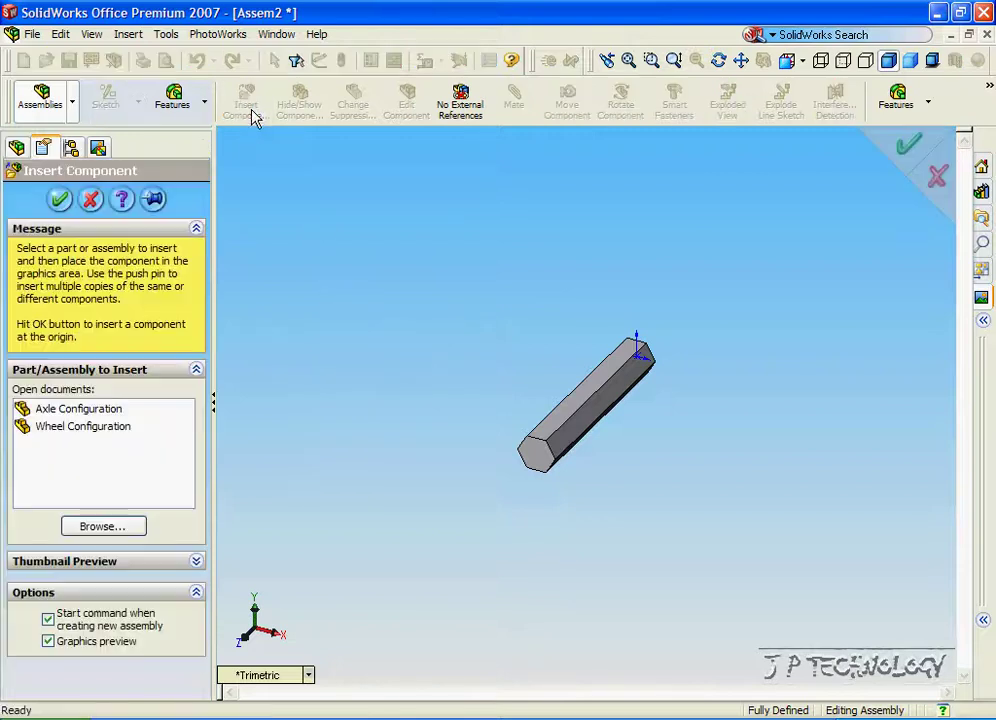
{"action": "left_click", "coordinate": [83, 427]}
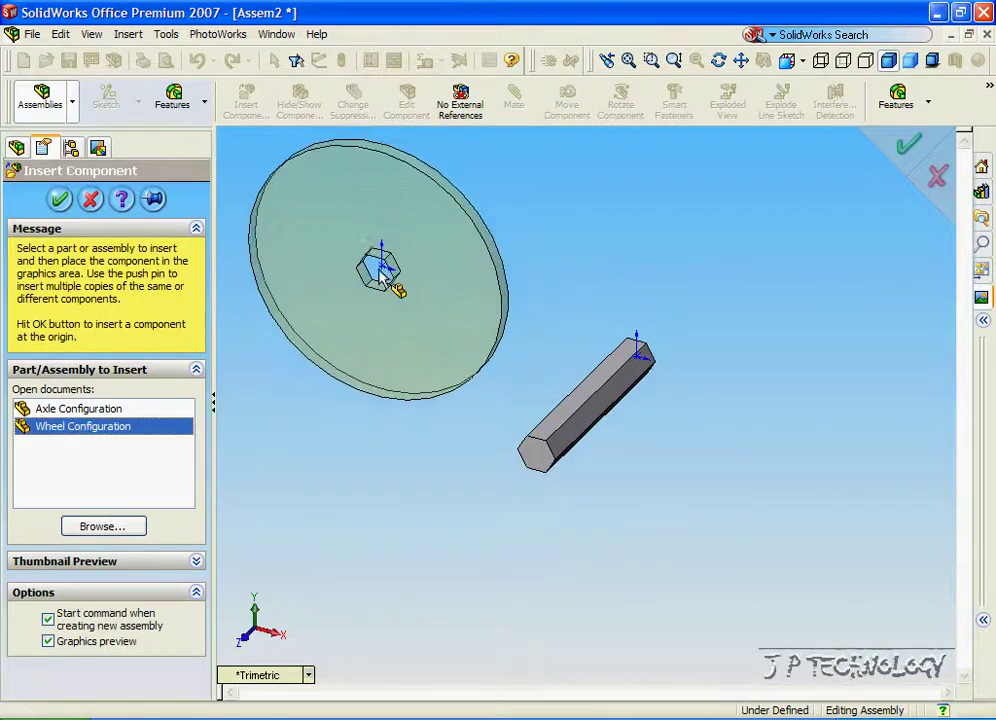
{"action": "left_click", "coordinate": [378, 283]}
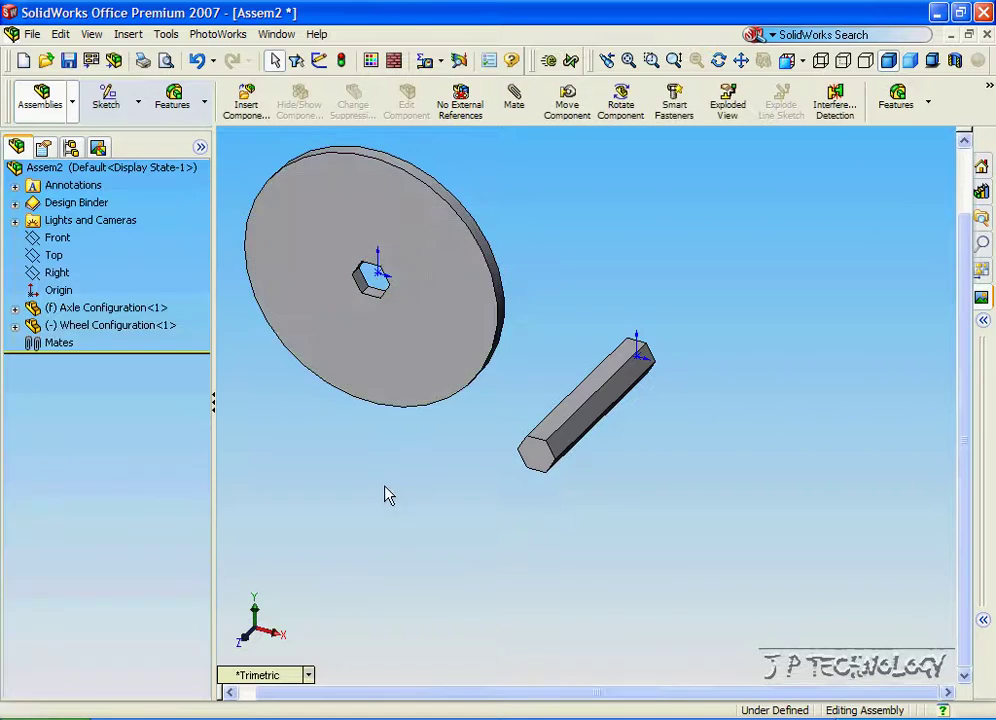
Add a coincident mate between an axle flat face and a face of the wheel's hex hole
{"action": "left_click", "coordinate": [518, 106]}
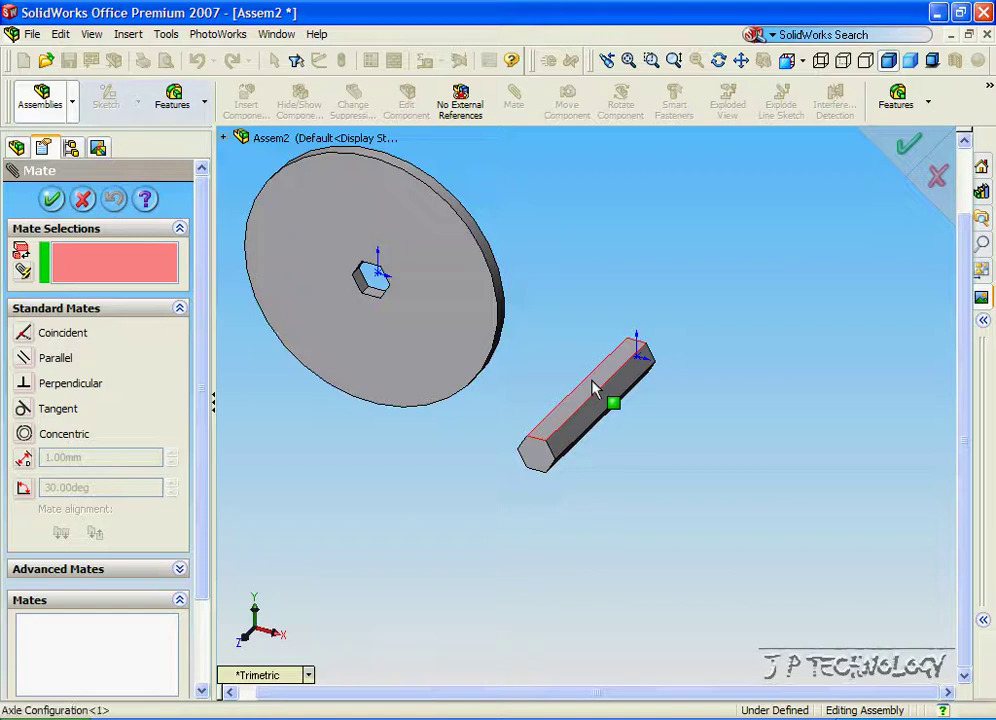
{"action": "left_click", "coordinate": [596, 389]}
{"action": "middle_click_drag", "start_coordinate": [378, 307], "coordinate": [382, 322]}
{"action": "scroll", "coordinate": [536, 342], "scroll_direction": "down", "scroll_amount": 5}
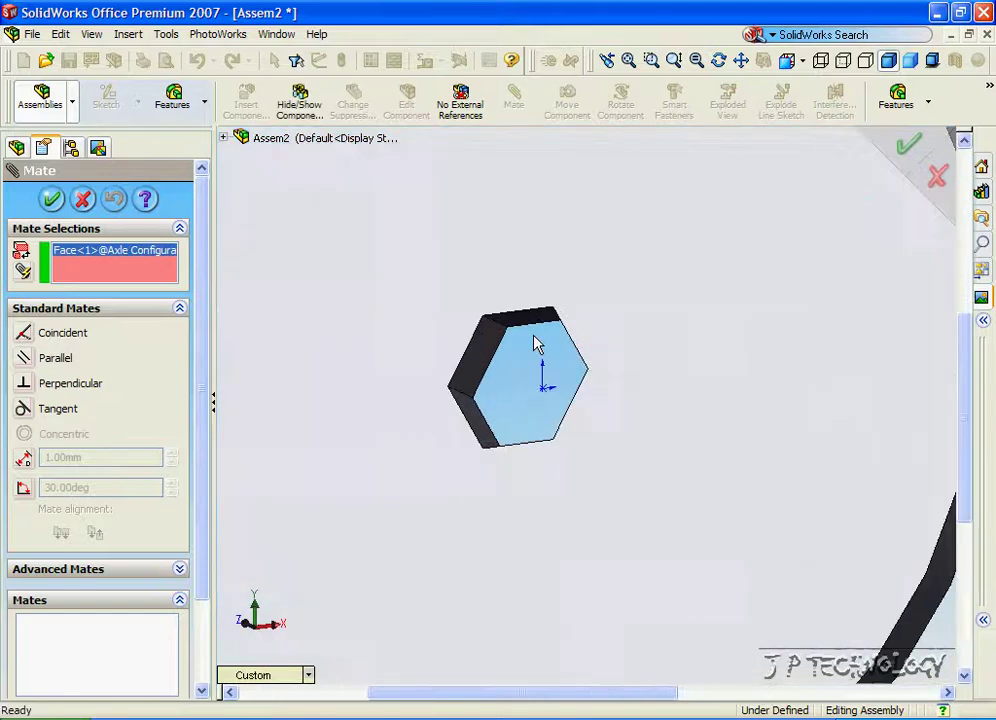
{"action": "left_click", "coordinate": [533, 337]}
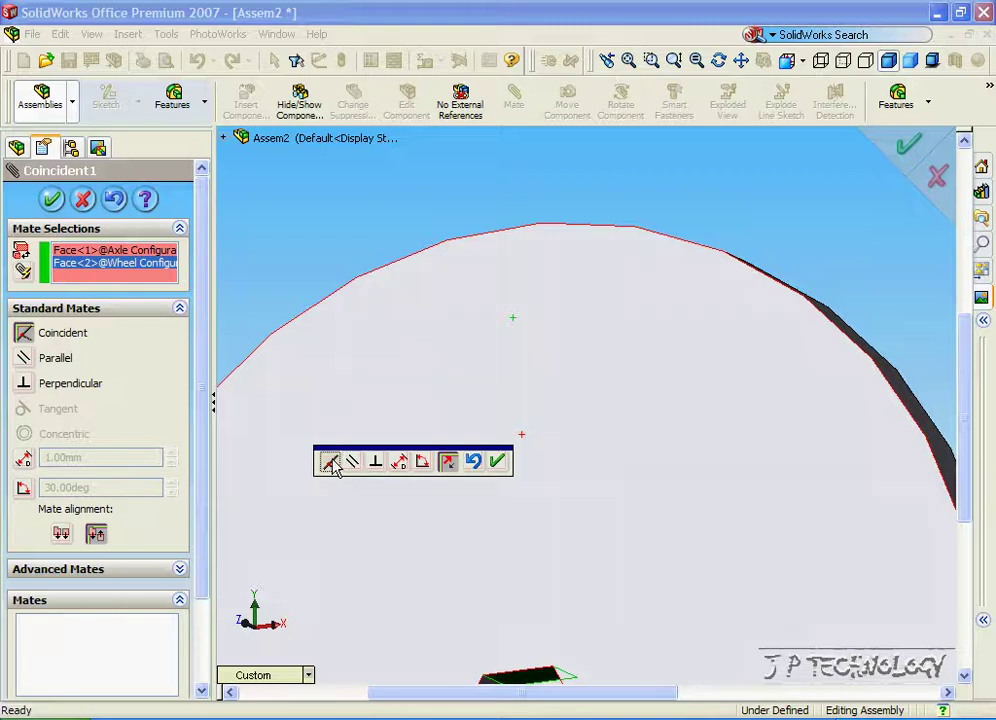
{"action": "left_click", "coordinate": [497, 461]}
Add a second coincident mate between another axle flat and the matching hex-hole face
{"action": "scroll", "coordinate": [515, 472], "scroll_direction": "up", "scroll_amount": 5}
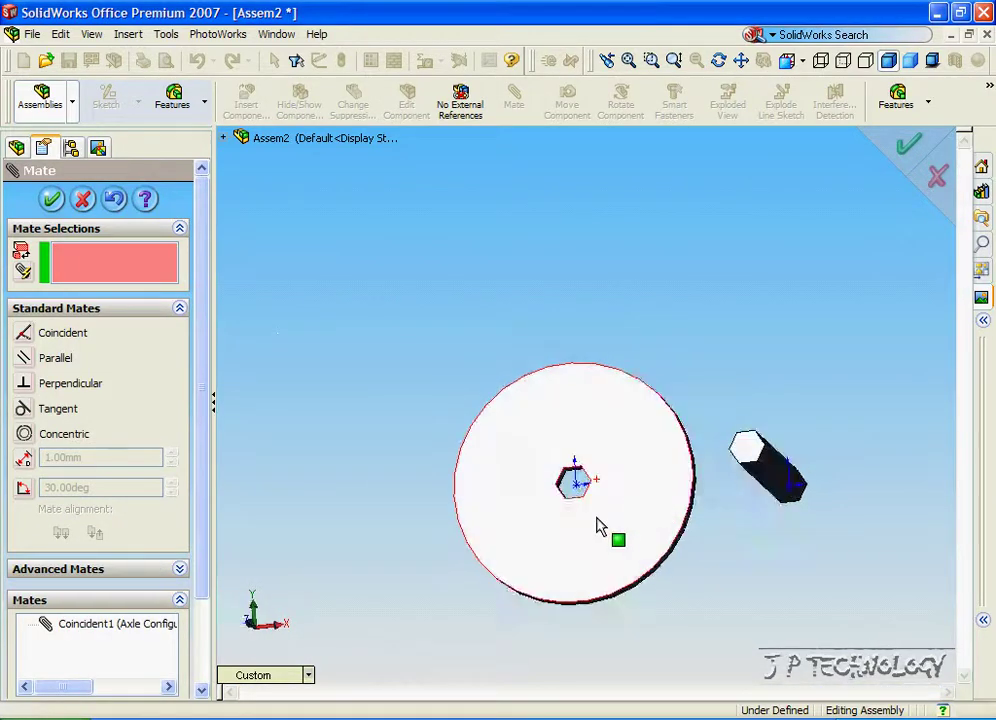
{"action": "left_click", "coordinate": [772, 500]}
{"action": "middle_click_drag", "start_coordinate": [772, 500], "coordinate": [585, 505]}
{"action": "scroll", "coordinate": [575, 440], "scroll_direction": "down", "scroll_amount": 5}
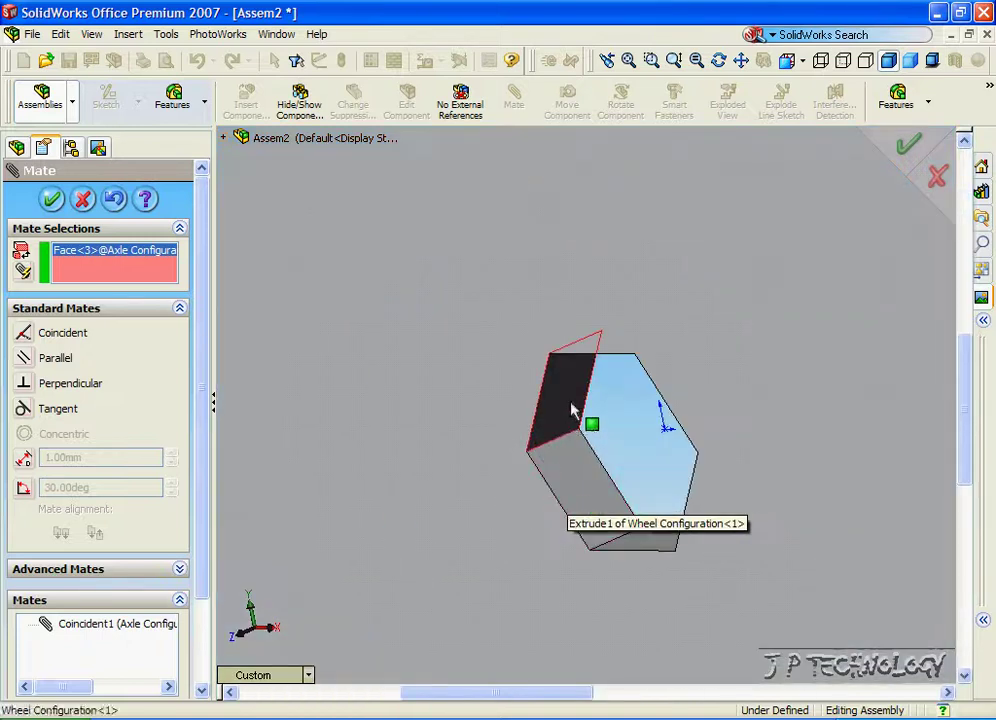
{"action": "left_click", "coordinate": [572, 410]}
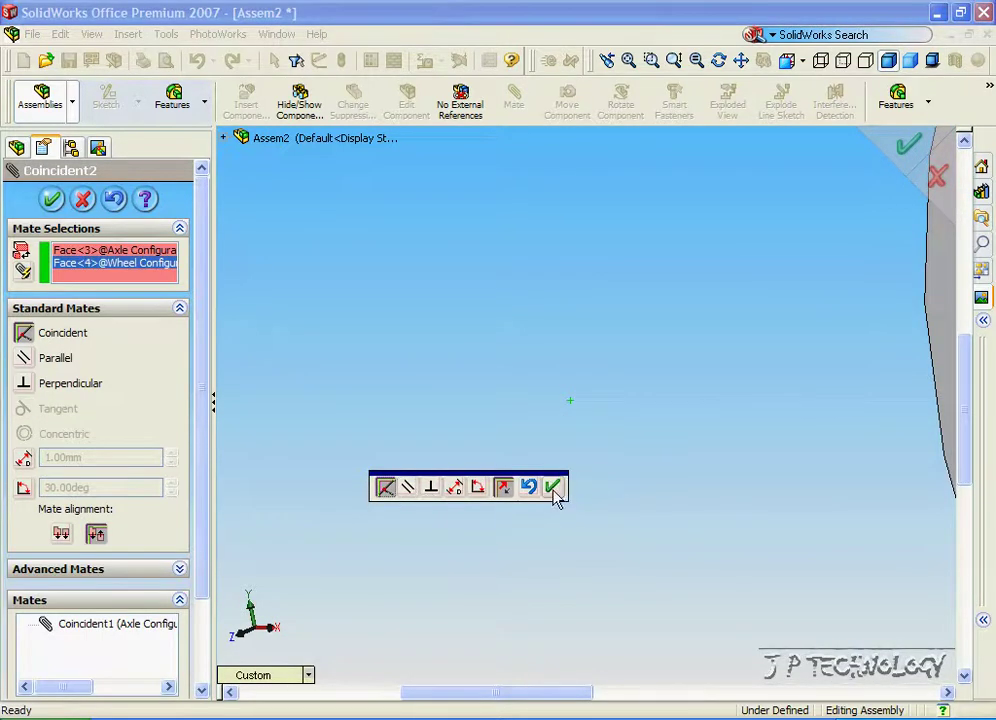
{"action": "left_click", "coordinate": [553, 487]}
Drag the wheel to check that it can still slide along the axle
{"action": "scroll", "coordinate": [718, 494], "scroll_direction": "up", "scroll_amount": 3}
{"action": "middle_click_drag", "start_coordinate": [718, 494], "coordinate": [745, 355]}
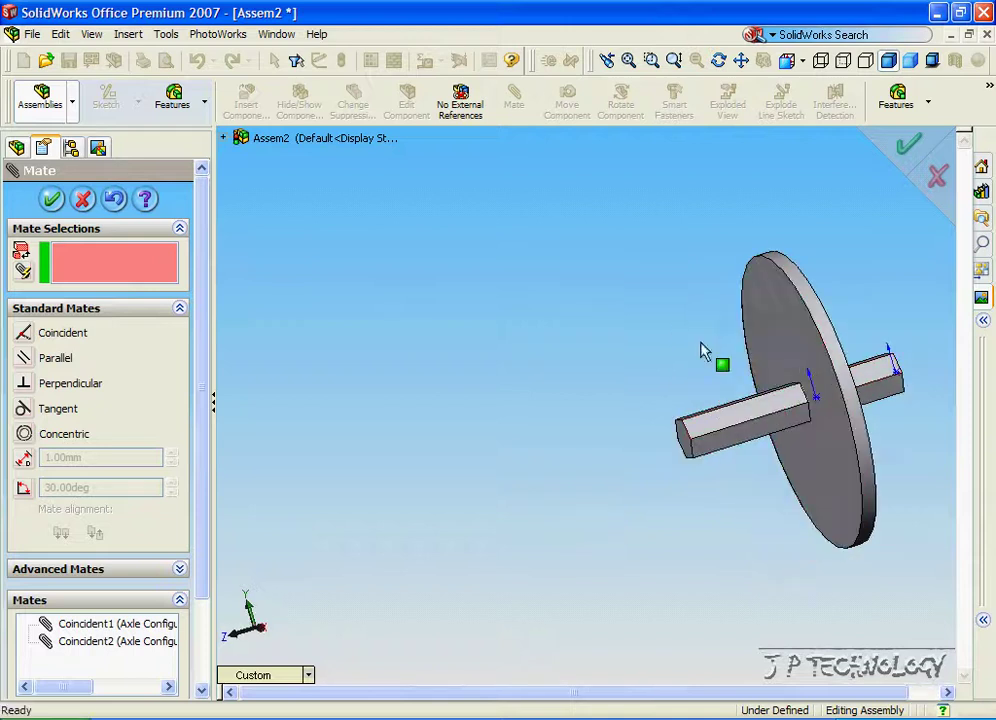
{"action": "left_click_drag", "start_coordinate": [805, 350], "coordinate": [845, 398]}
Add a new assembly configuration named Left
{"action": "left_click", "coordinate": [53, 199]}
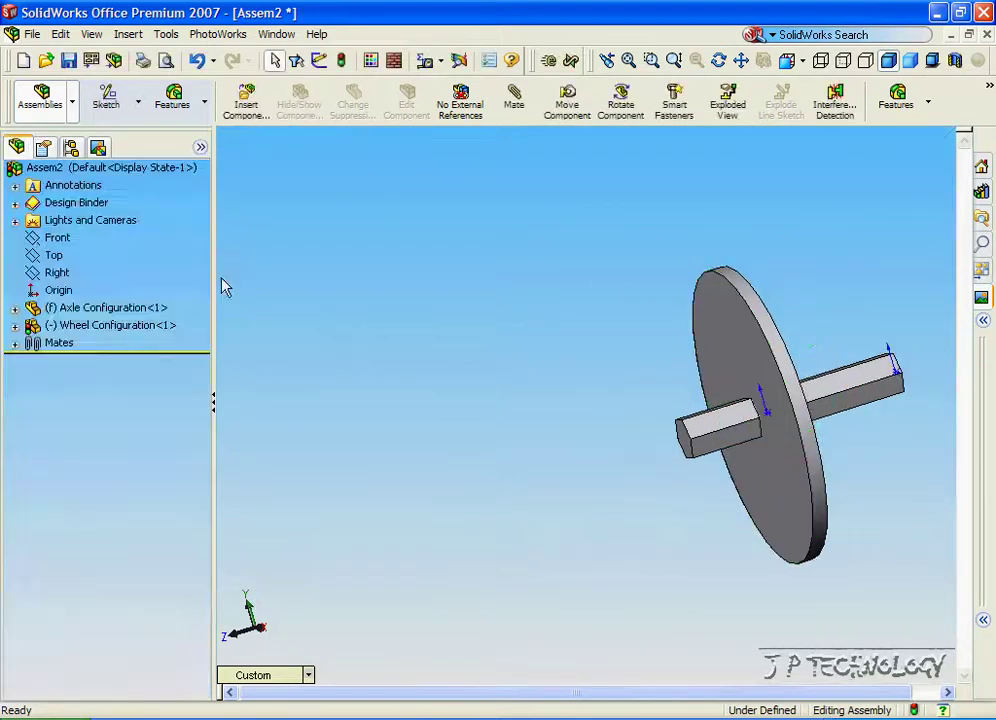
{"action": "left_click", "coordinate": [85, 167]}
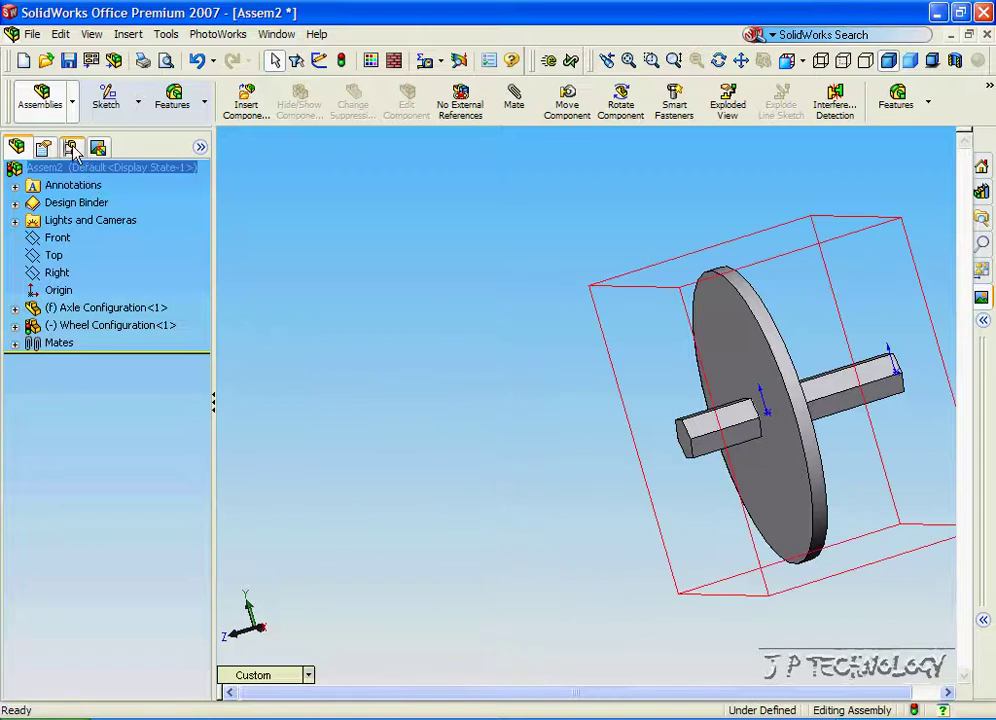
{"action": "left_click", "coordinate": [72, 149]}
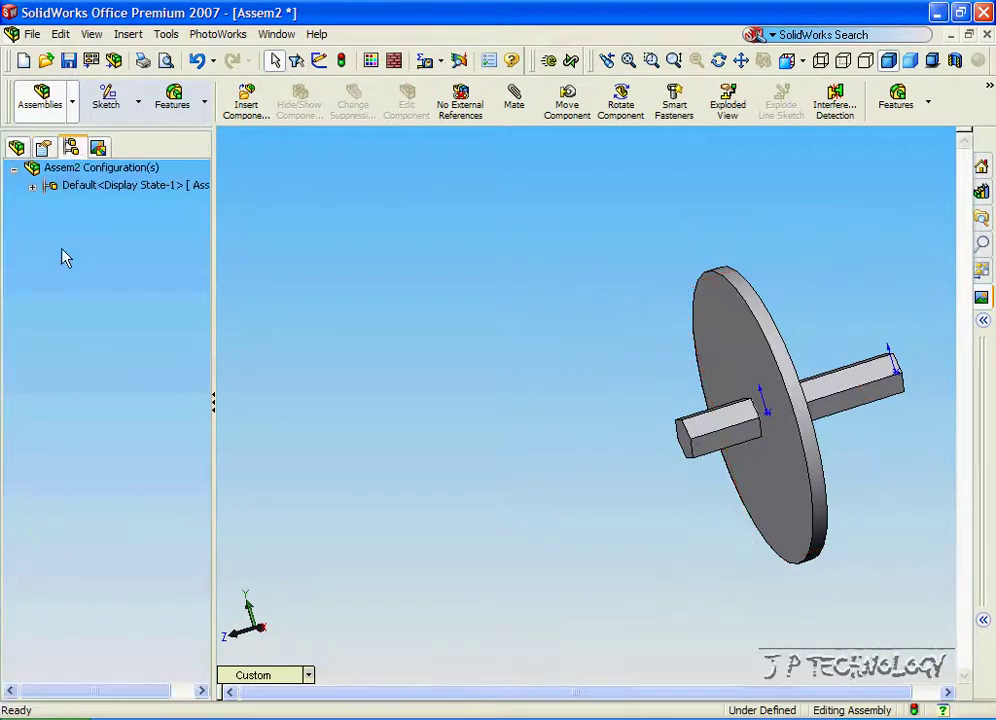
{"action": "left_click", "coordinate": [55, 171]}
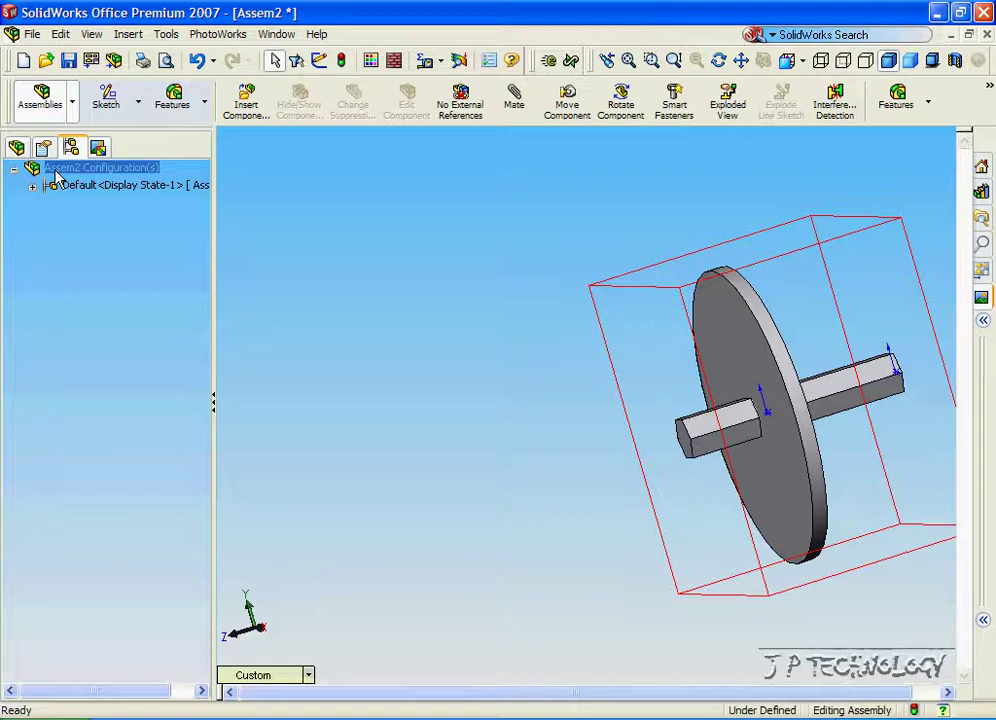
{"action": "right_click", "coordinate": [57, 178]}
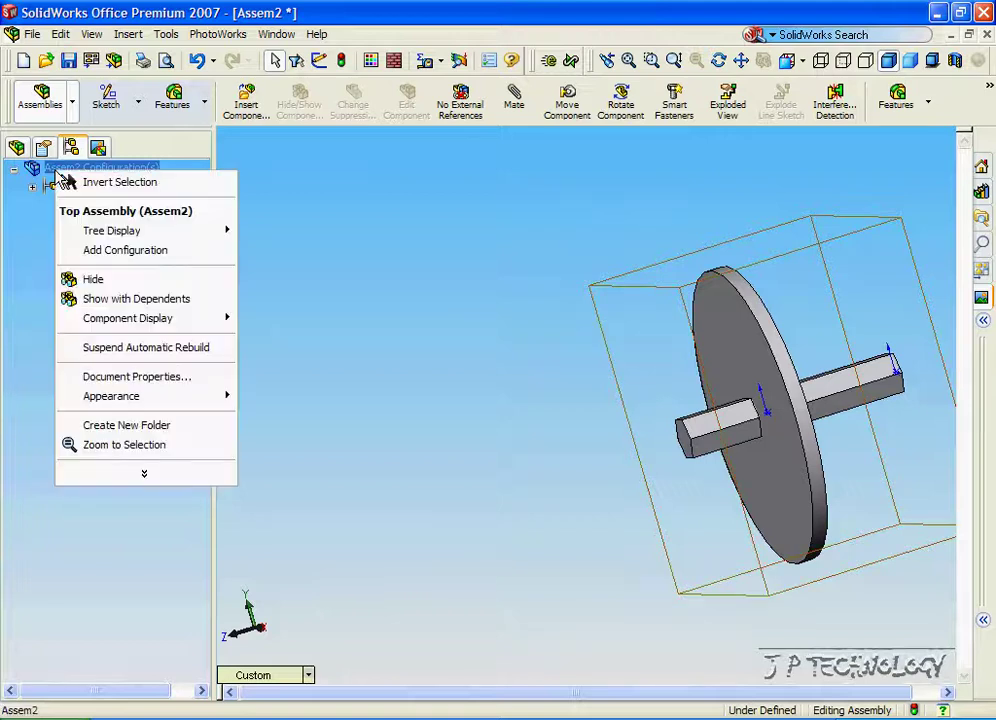
{"action": "left_click", "coordinate": [120, 252]}
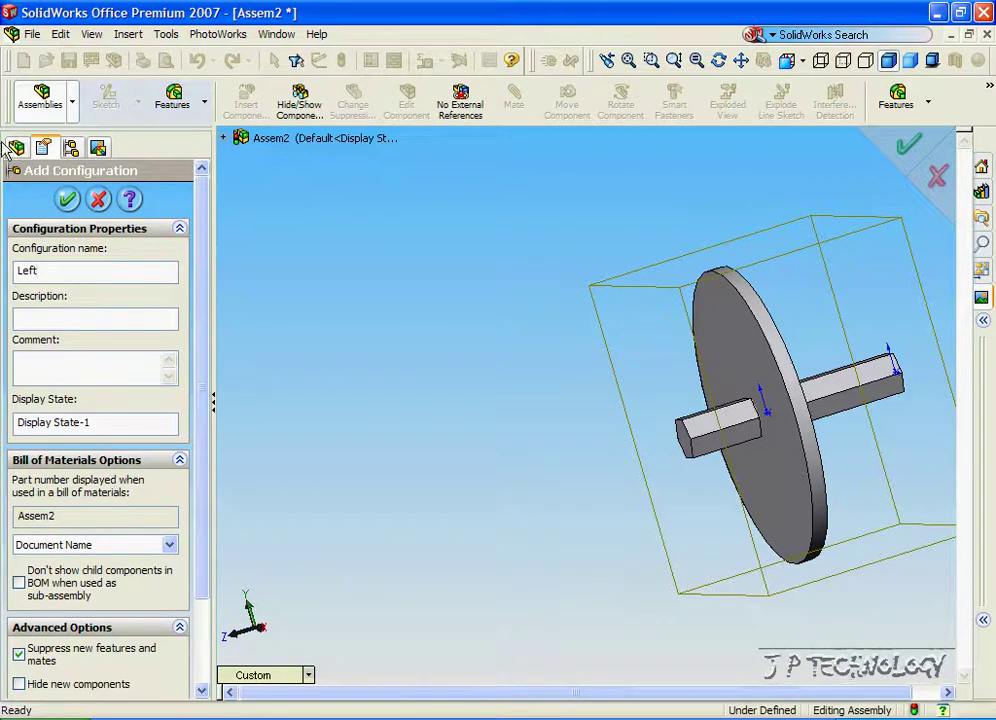
{"action": "left_click", "coordinate": [67, 199]}
Add another configuration named Center
{"action": "left_click", "coordinate": [67, 172]}
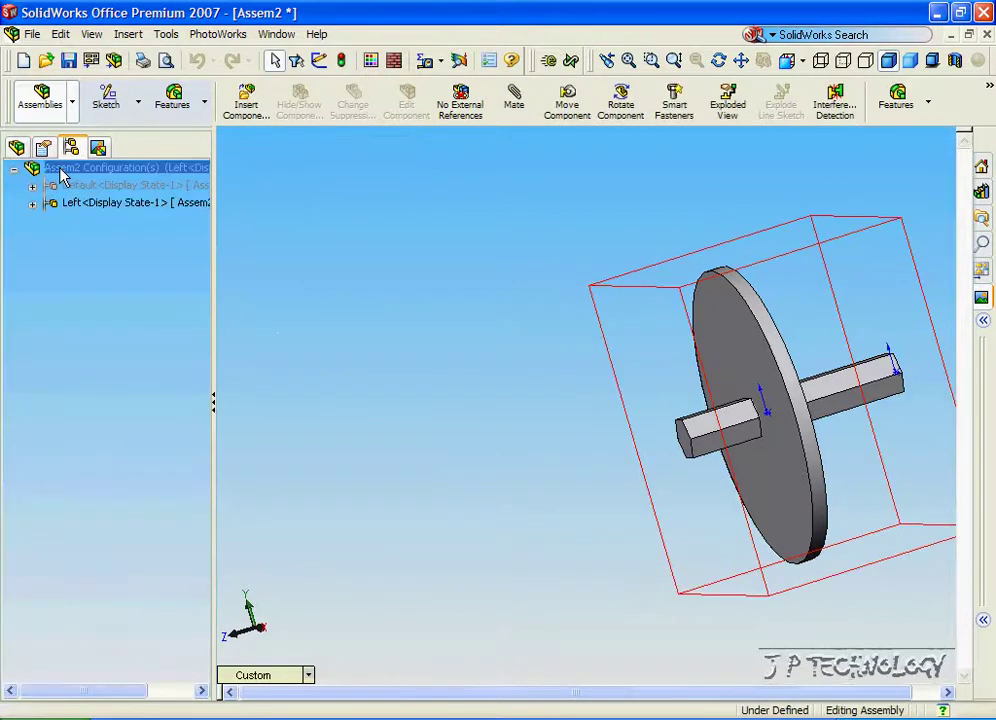
{"action": "right_click", "coordinate": [61, 173]}
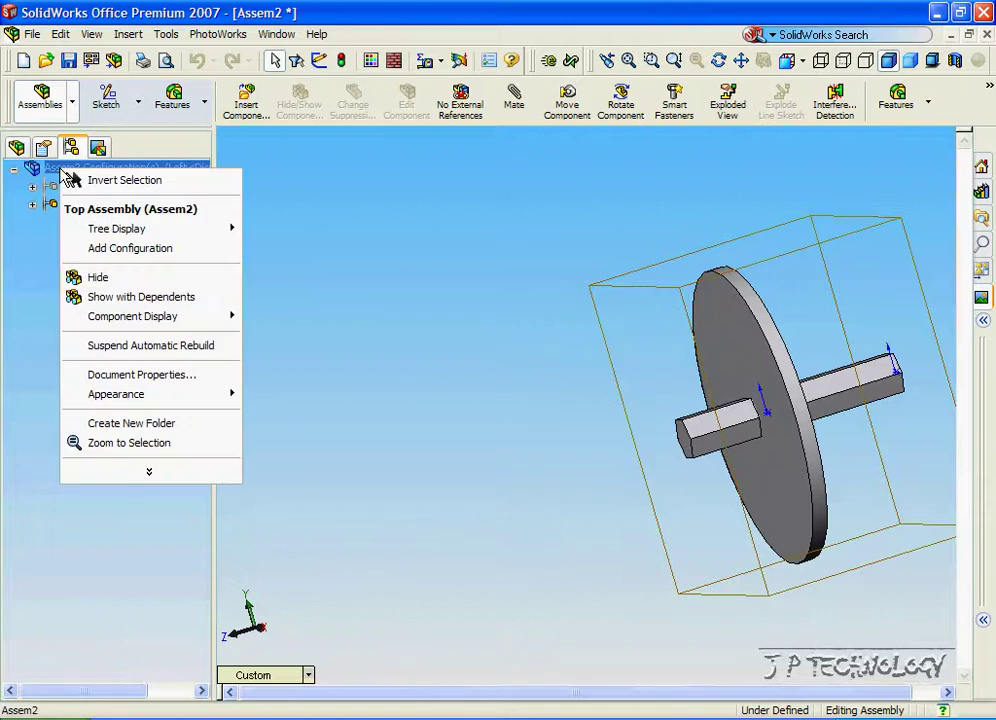
{"action": "left_click", "coordinate": [101, 250]}
{"action": "type", "text": "Center"}
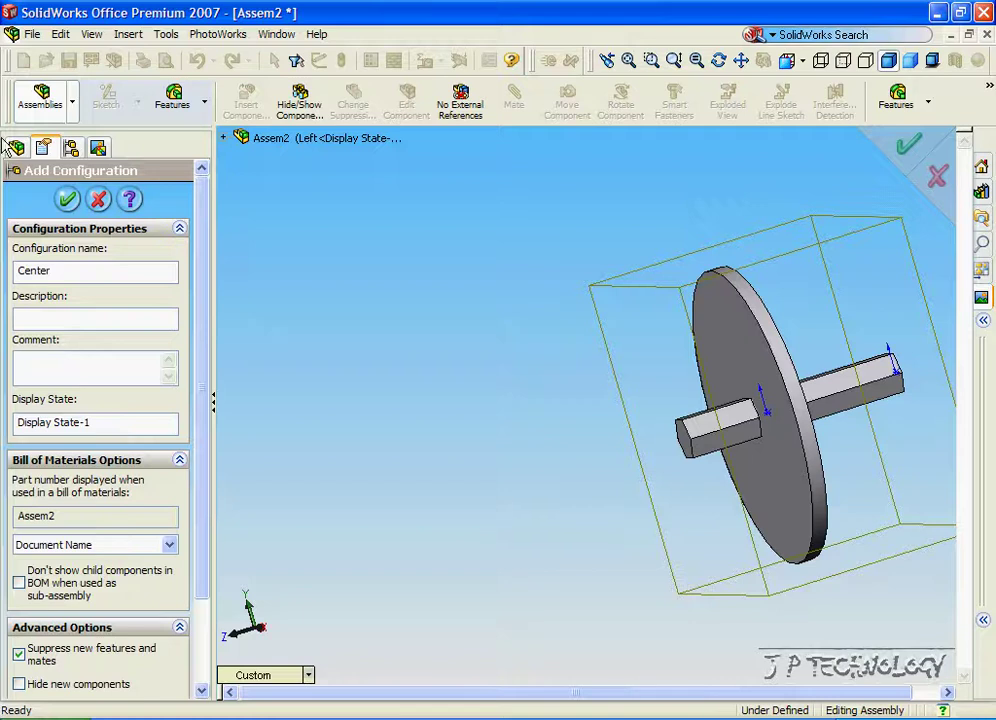
{"action": "key", "text": "Return"}
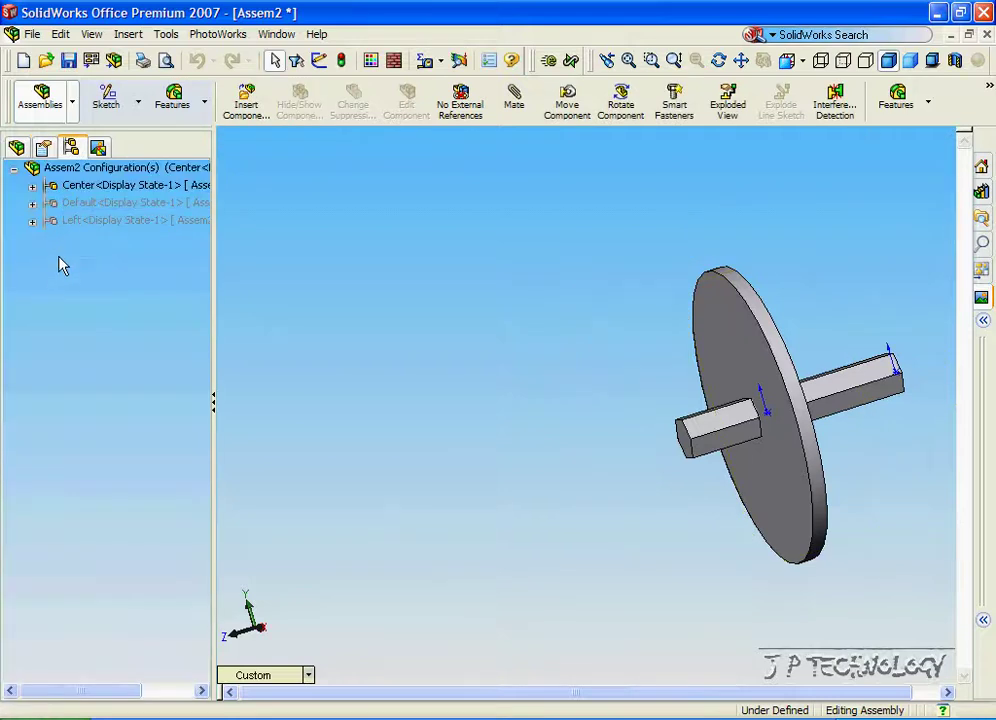
Add a third configuration named Right
{"action": "right_click", "coordinate": [50, 168]}
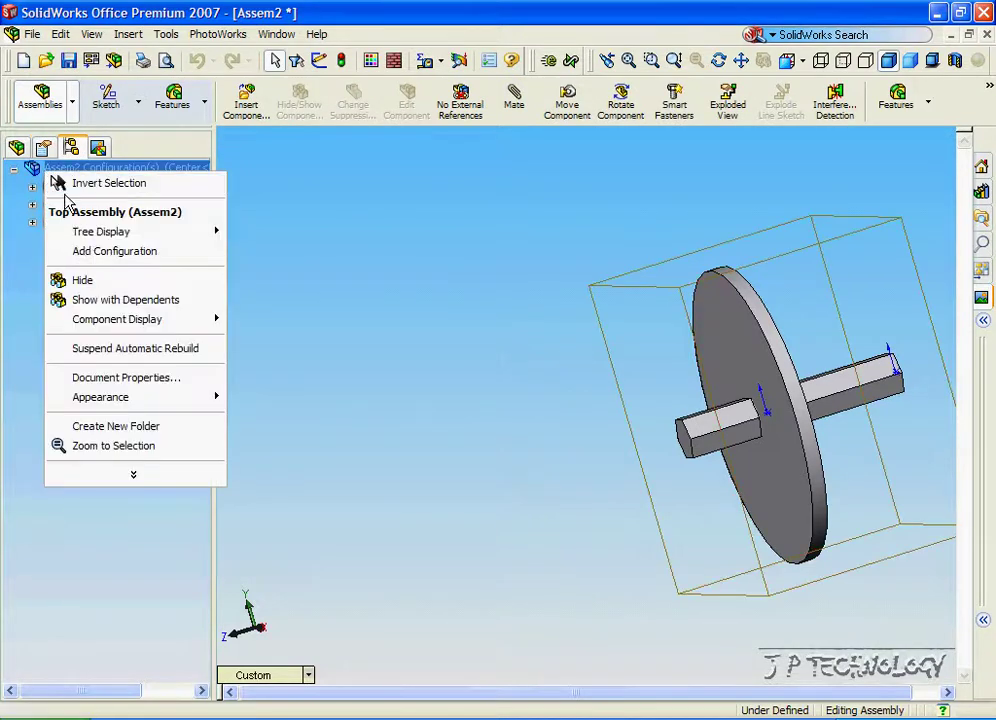
{"action": "left_click", "coordinate": [86, 252]}
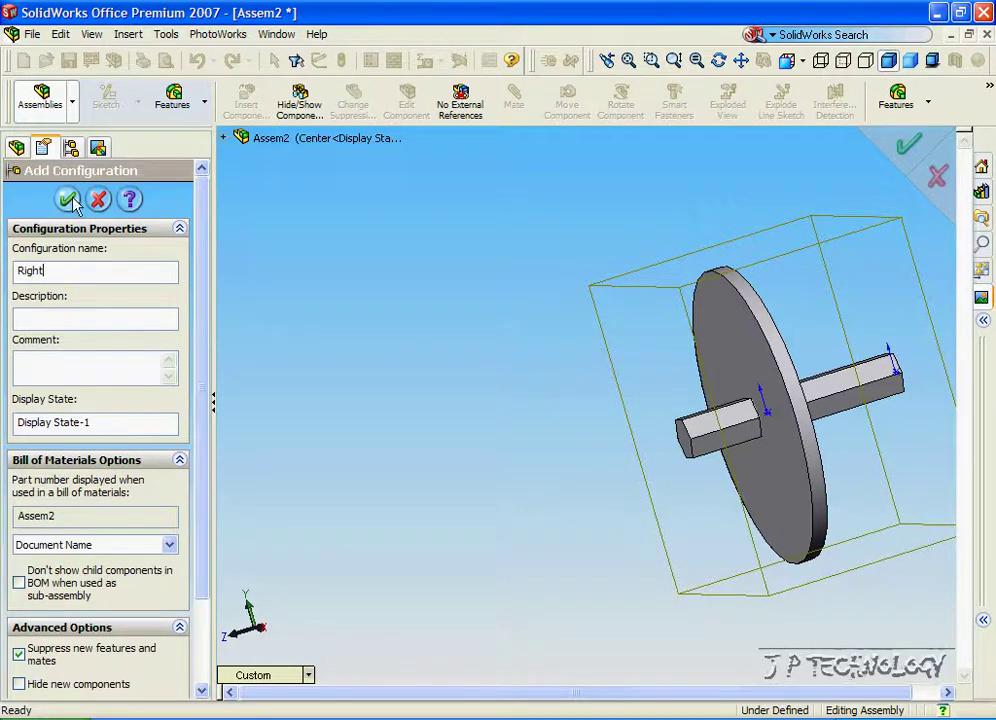
{"action": "key", "text": "Return"}
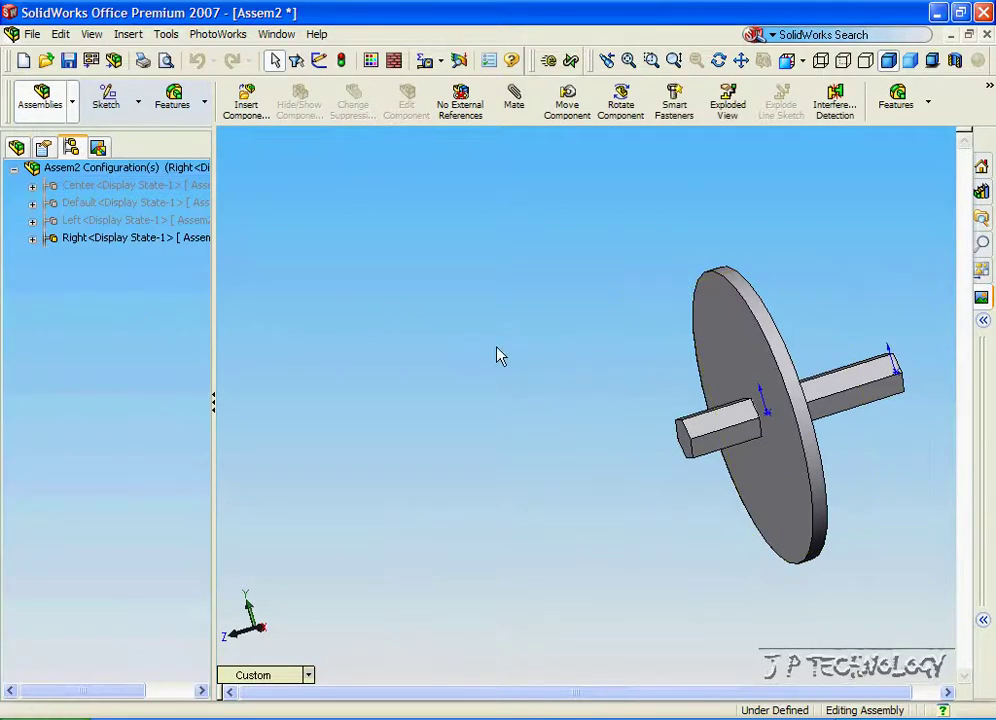
Slide the wheel along the shaft, then make the Left configuration active and show the feature tree
{"action": "left_click_drag", "start_coordinate": [756, 396], "coordinate": [897, 372]}
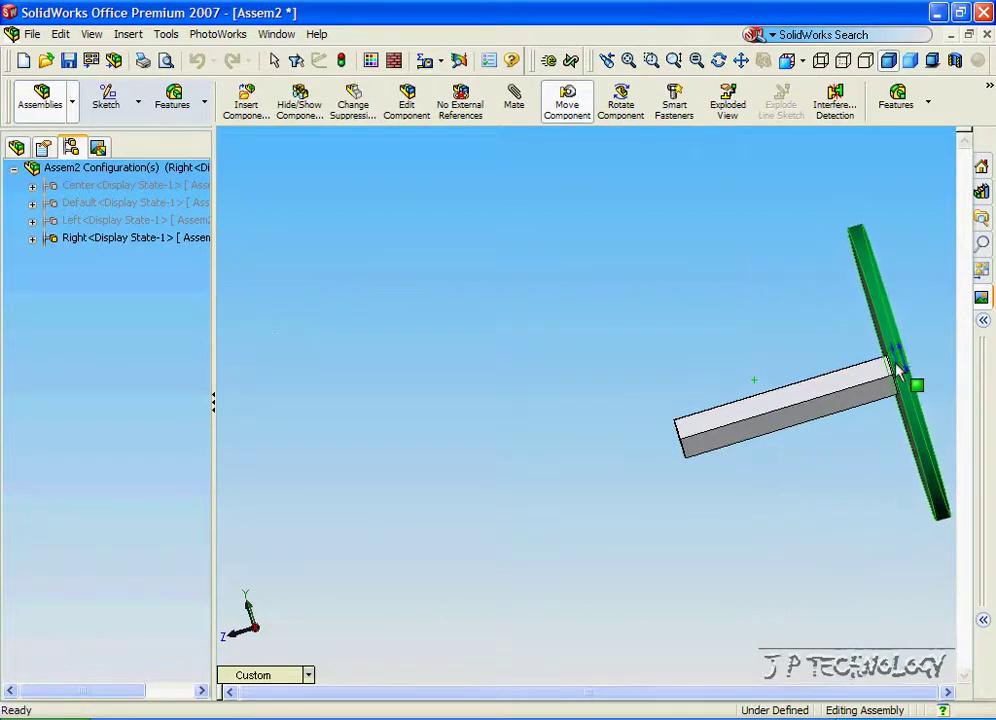
{"action": "right_click_drag", "start_coordinate": [897, 372], "coordinate": [540, 392]}
{"action": "left_click", "coordinate": [112, 240]}
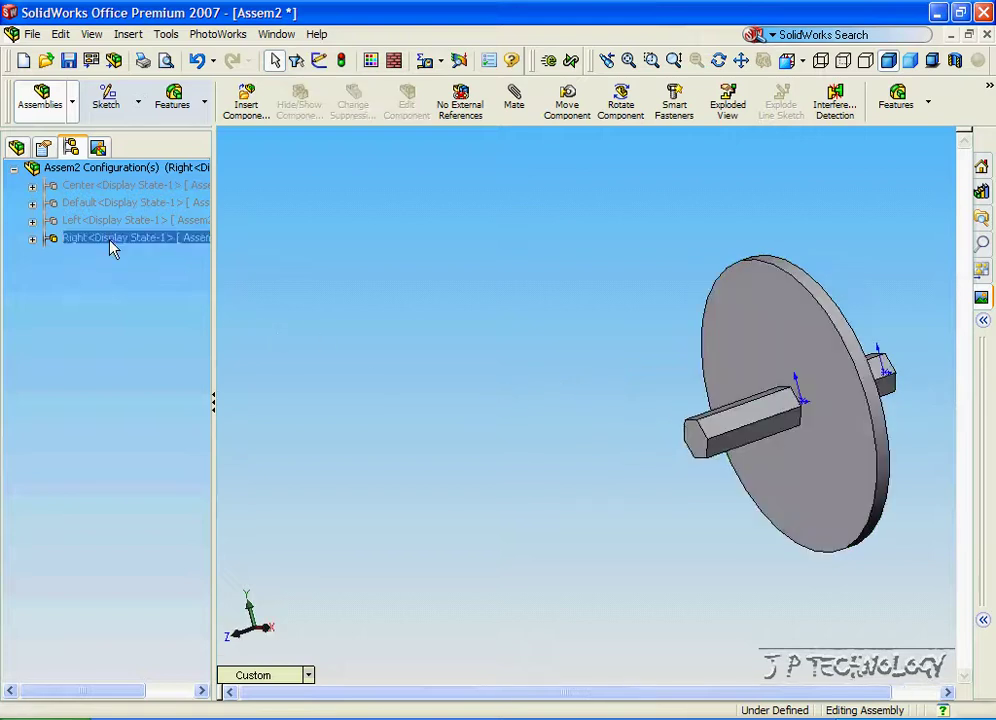
{"action": "left_click", "coordinate": [110, 226]}
{"action": "double_click", "coordinate": [100, 227]}
{"action": "left_click", "coordinate": [28, 168]}
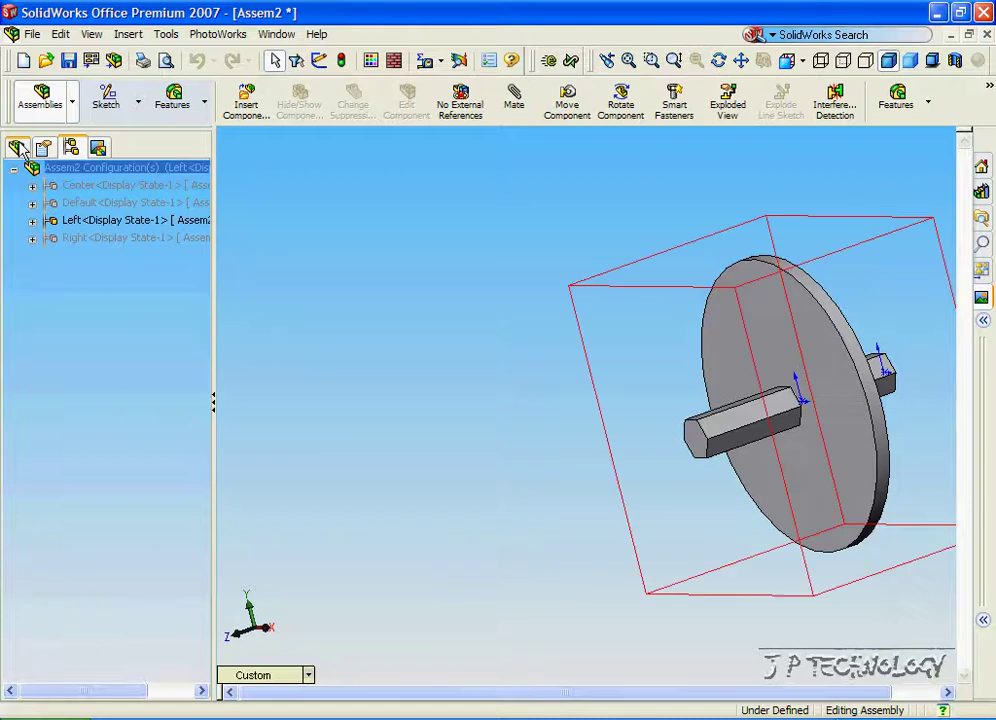
{"action": "left_click", "coordinate": [17, 147]}
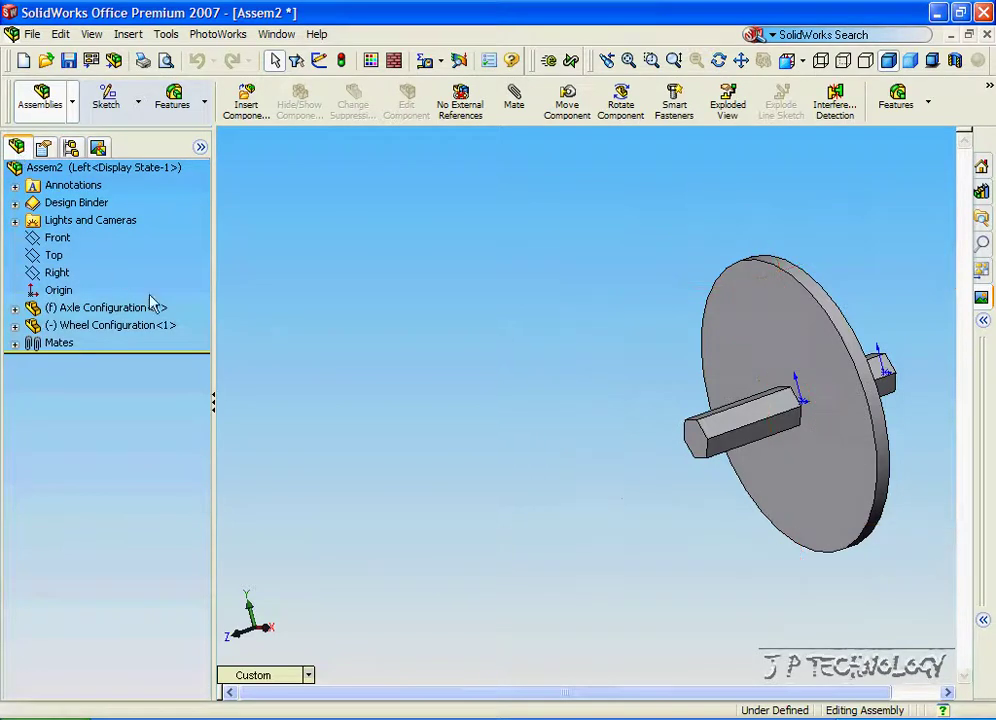
In the Left configuration, mate the wheel face coincident with the shaft end face (Coincident3)
{"action": "left_click", "coordinate": [513, 100]}
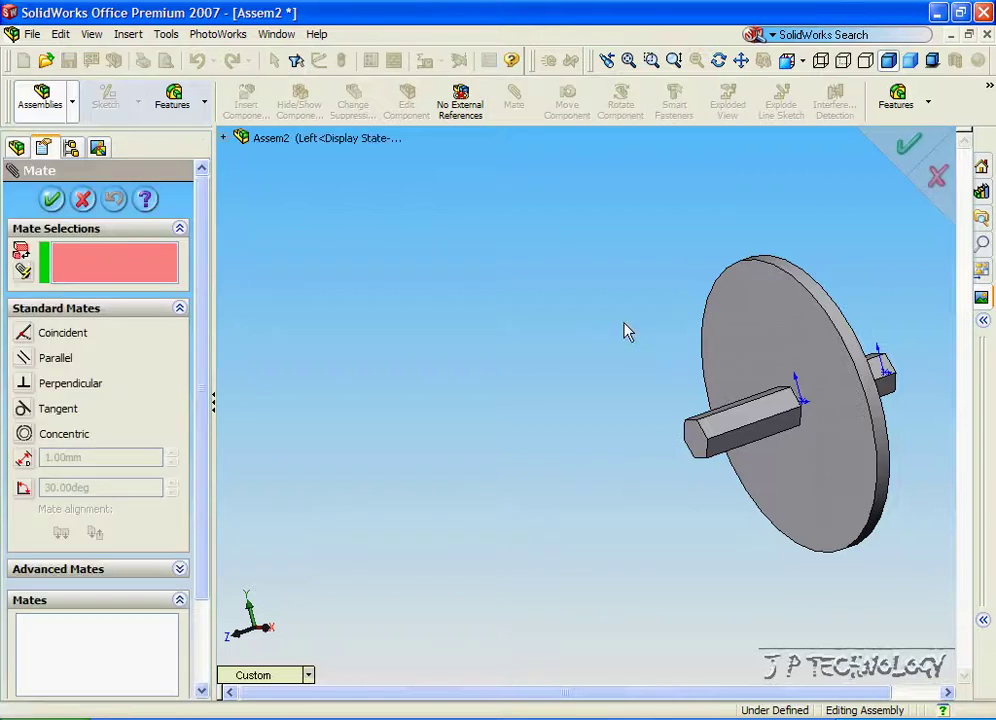
{"action": "left_click", "coordinate": [780, 333]}
{"action": "left_click", "coordinate": [697, 445]}
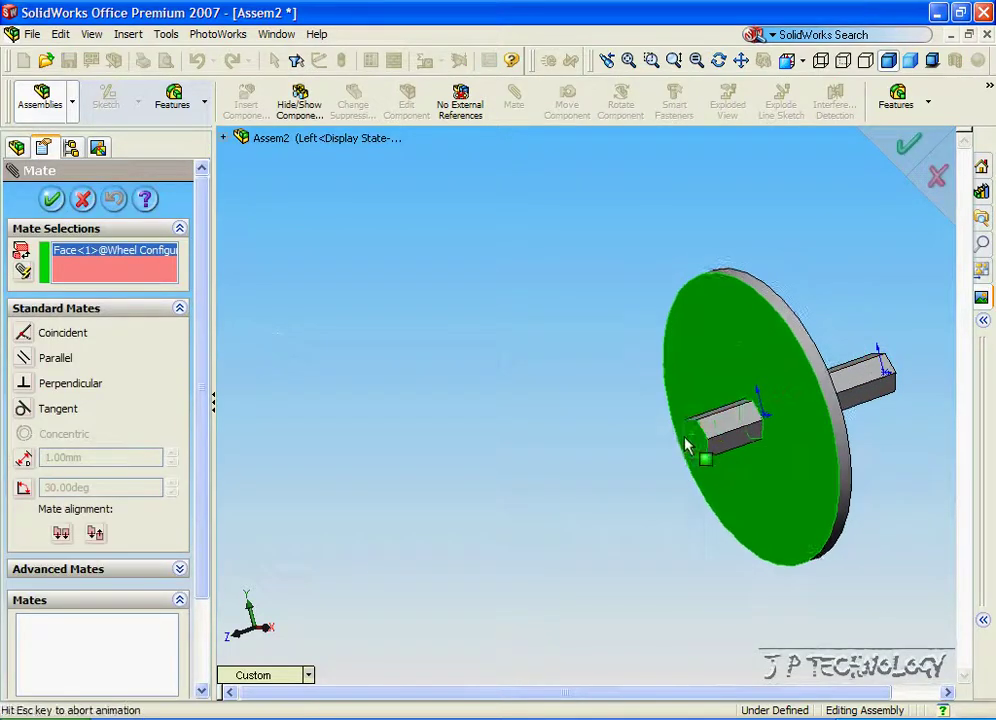
{"action": "left_click", "coordinate": [474, 481]}
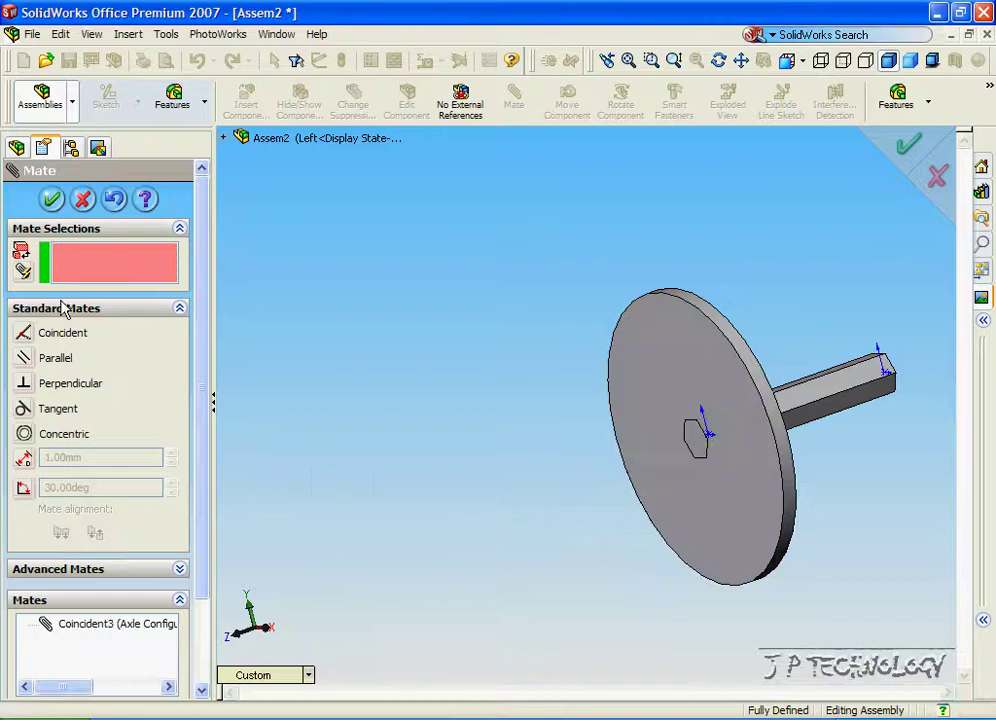
{"action": "scroll", "coordinate": [200, 310], "scroll_direction": "down", "scroll_amount": 1}
{"action": "left_click_drag", "start_coordinate": [200, 310], "coordinate": [178, 218]}
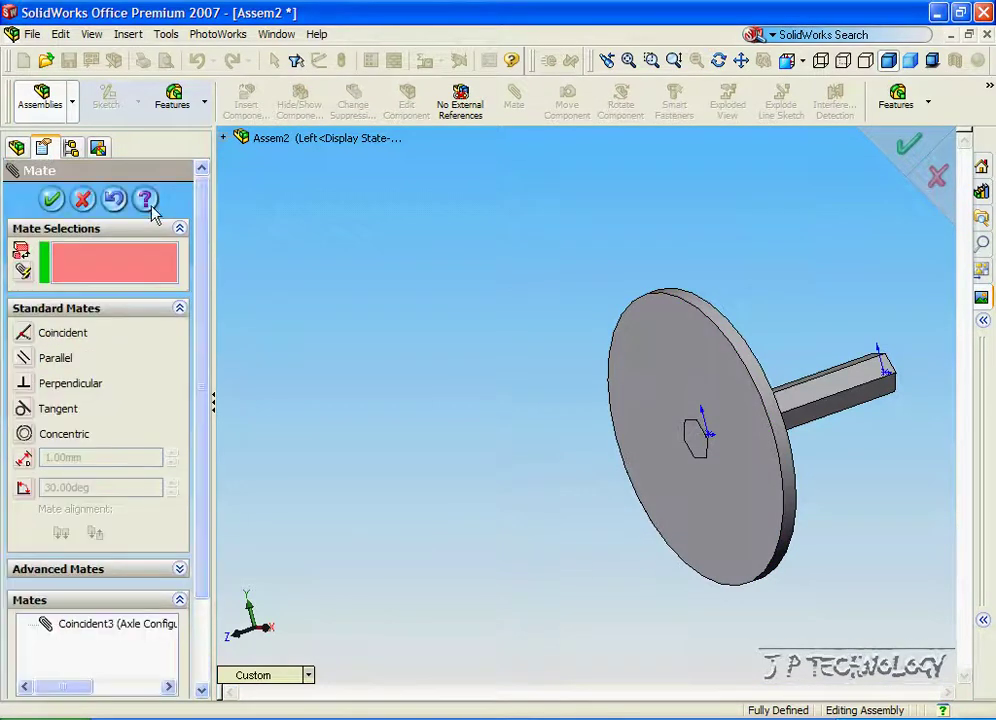
{"action": "left_click", "coordinate": [52, 200]}
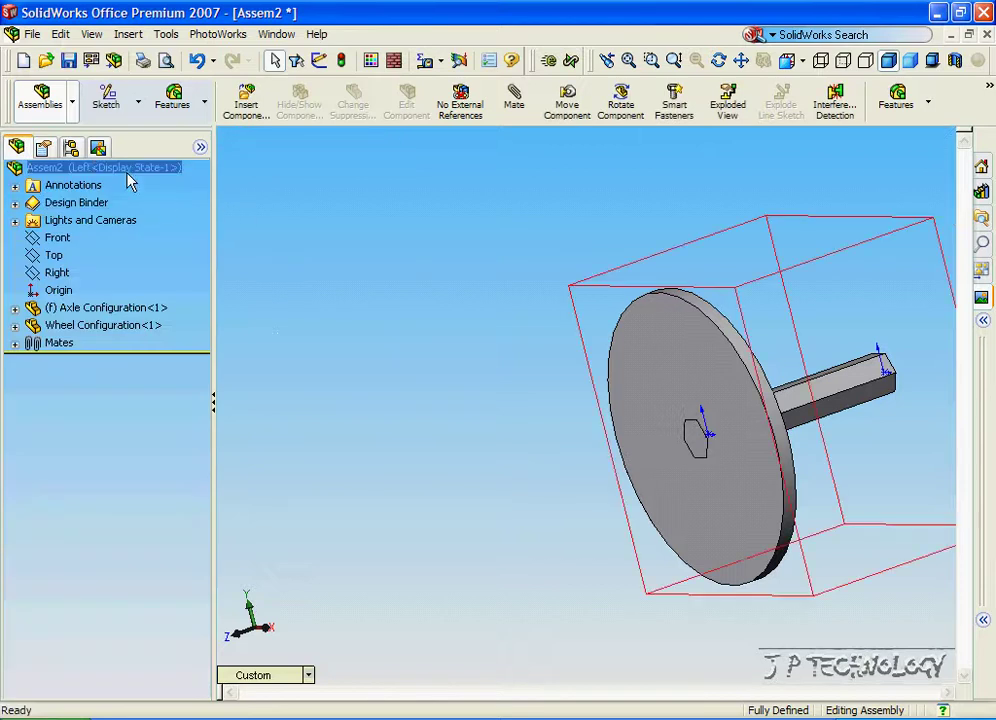
Make the Right configuration active
{"action": "left_click", "coordinate": [71, 148]}
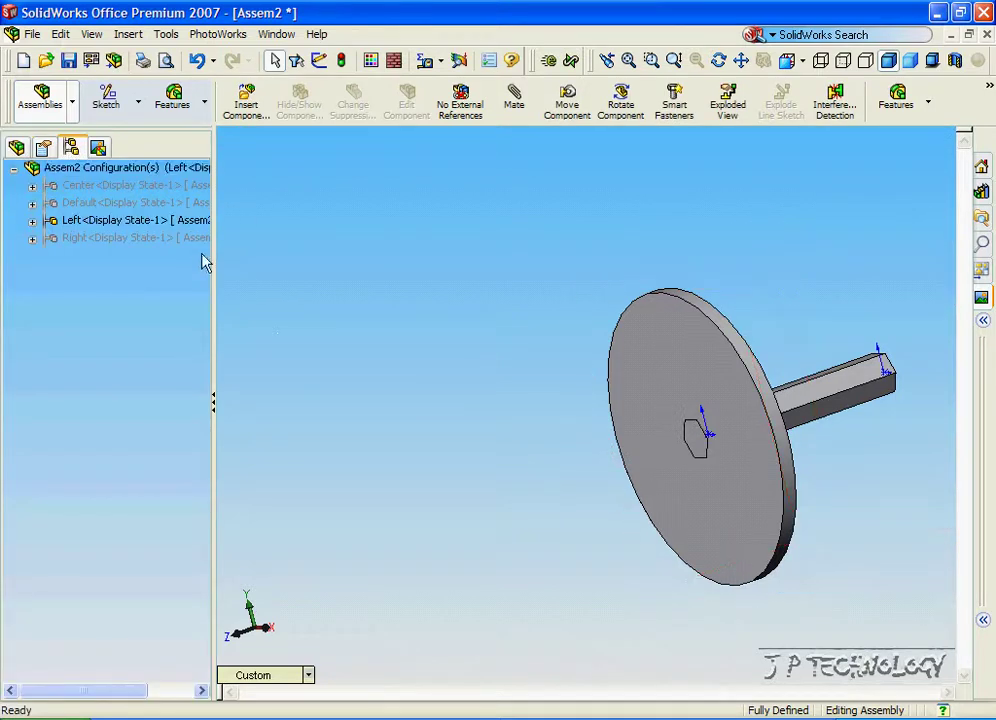
{"action": "left_click", "coordinate": [81, 240]}
{"action": "double_click", "coordinate": [81, 240]}
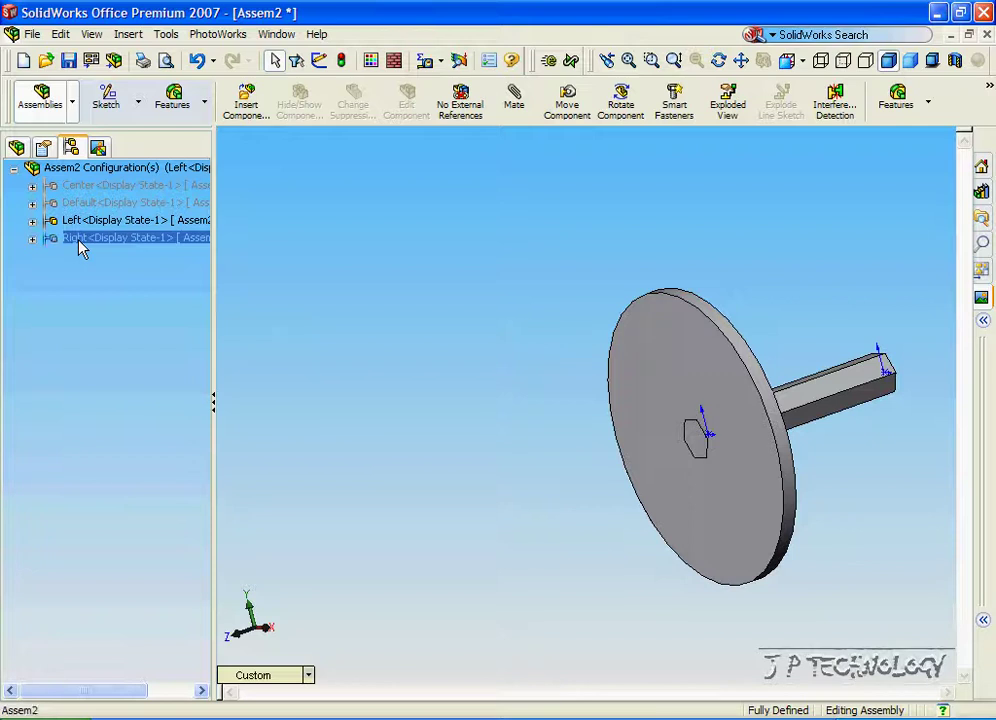
{"action": "left_click", "coordinate": [17, 150]}
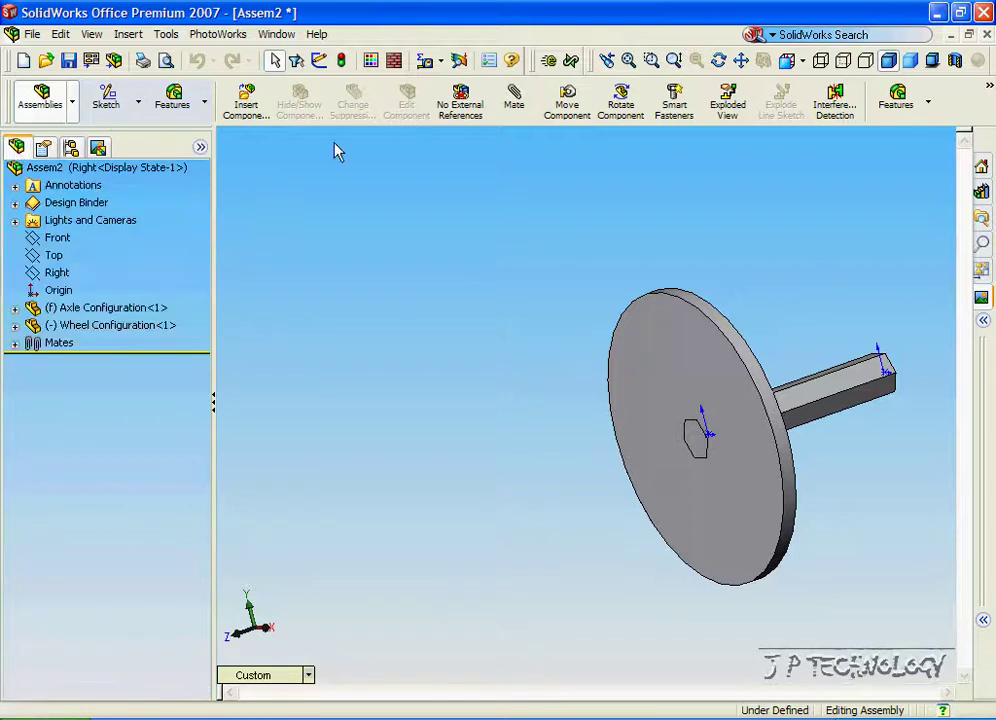
Mate the wheel's front face coincident with the opposite shaft end (Coincident4)
{"action": "left_click", "coordinate": [522, 111]}
{"action": "middle_click_drag", "start_coordinate": [345, 347], "coordinate": [783, 389]}
{"action": "left_click", "coordinate": [686, 366]}
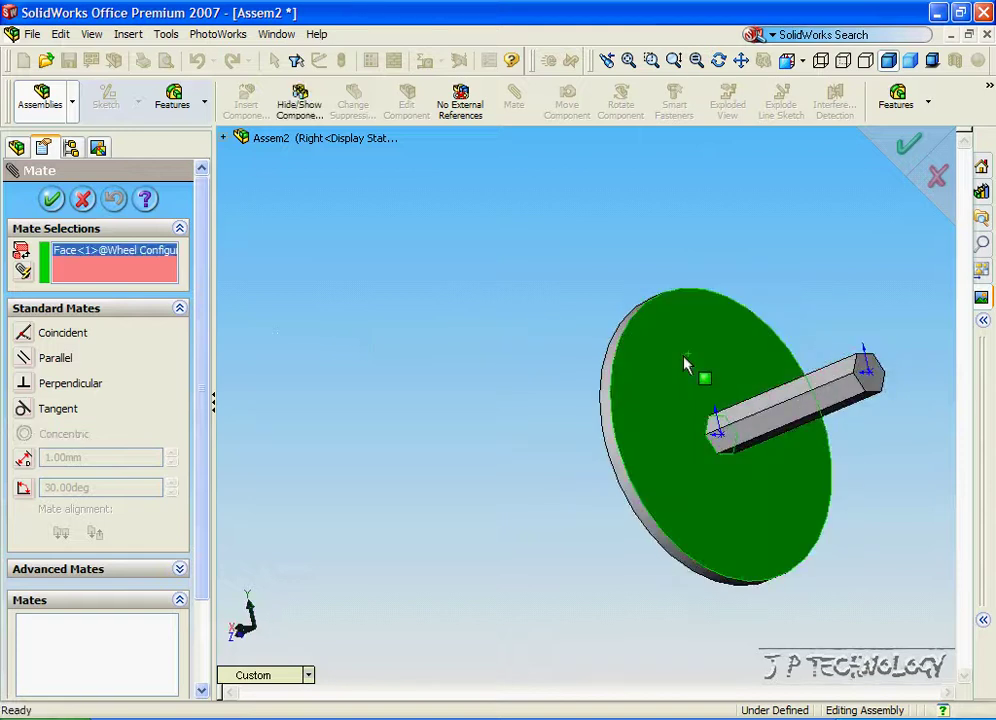
{"action": "left_click", "coordinate": [872, 378]}
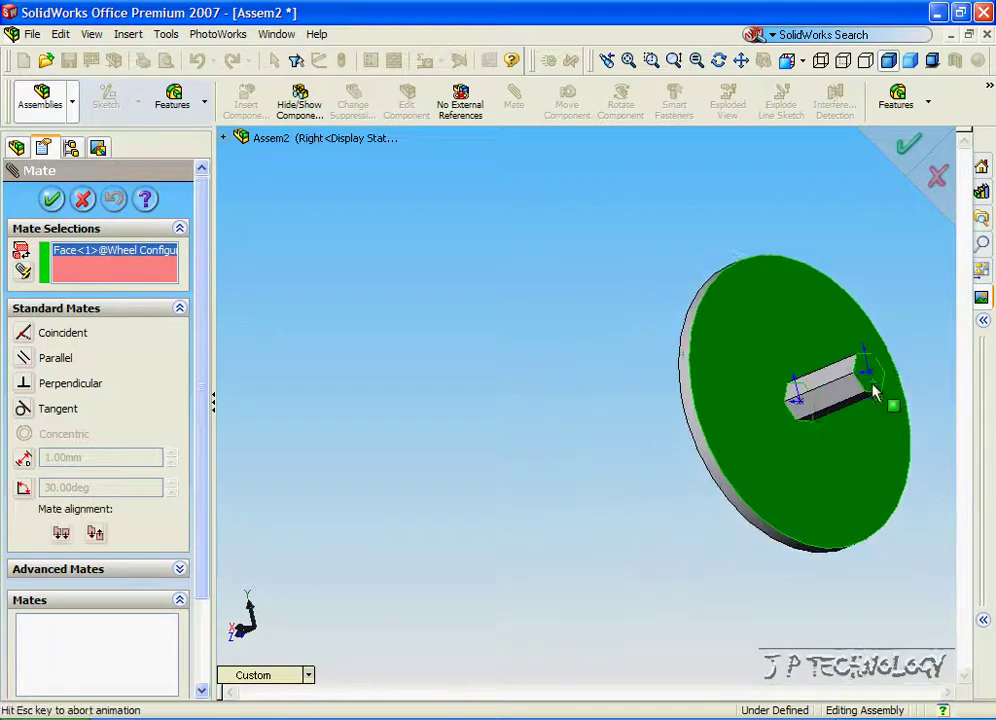
{"action": "left_click", "coordinate": [857, 466]}
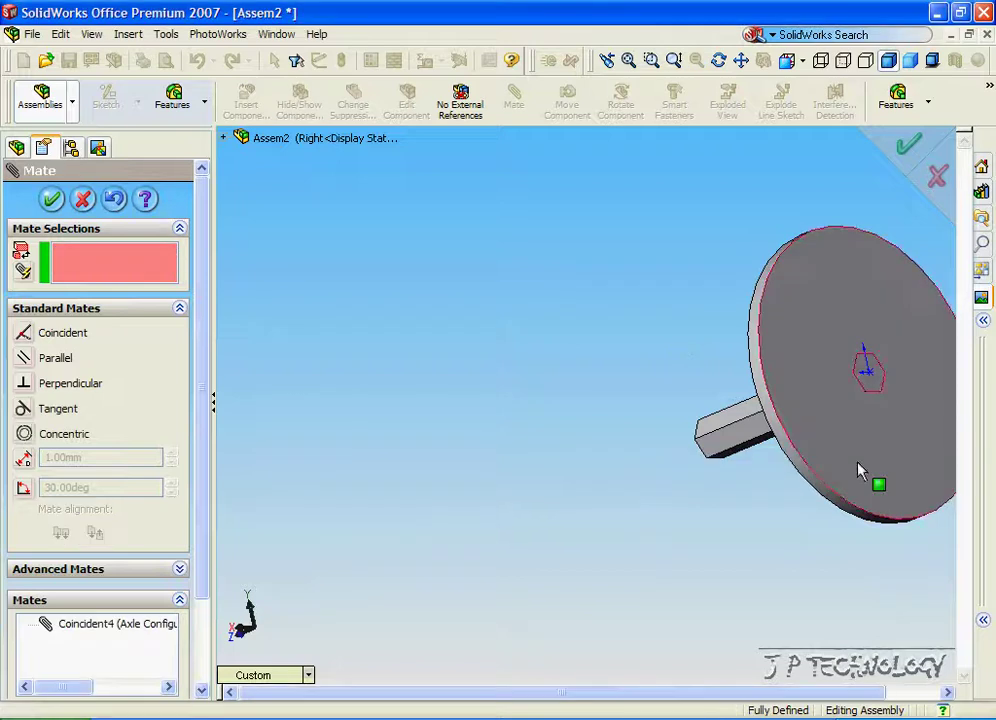
{"action": "left_click", "coordinate": [51, 199]}
{"action": "left_click", "coordinate": [95, 167]}
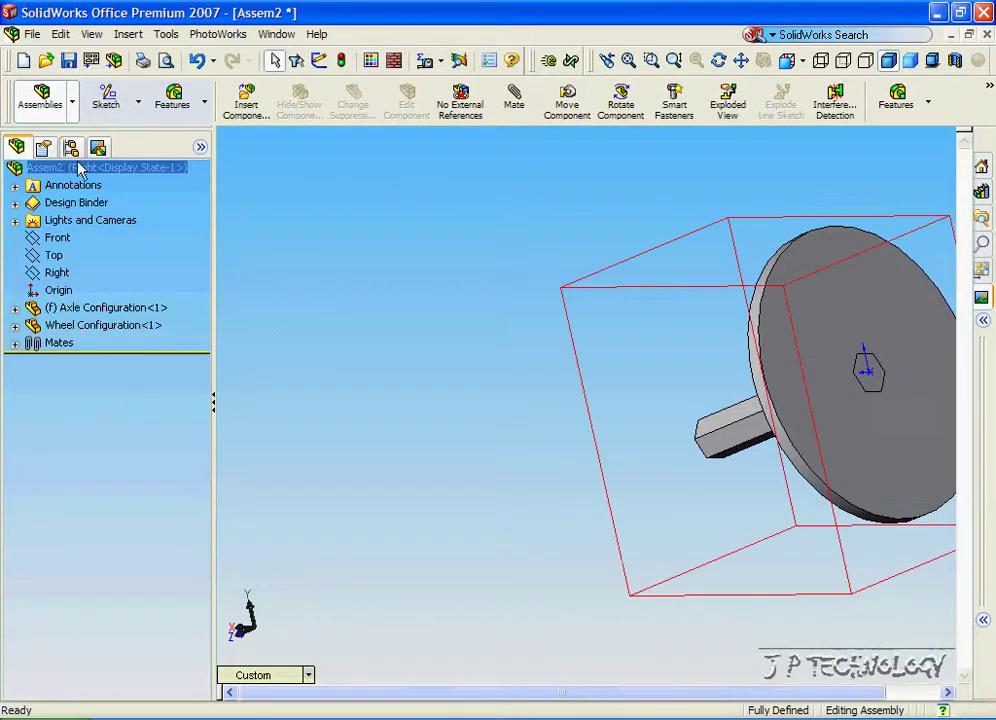
Make the Center configuration active
{"action": "left_click", "coordinate": [70, 148]}
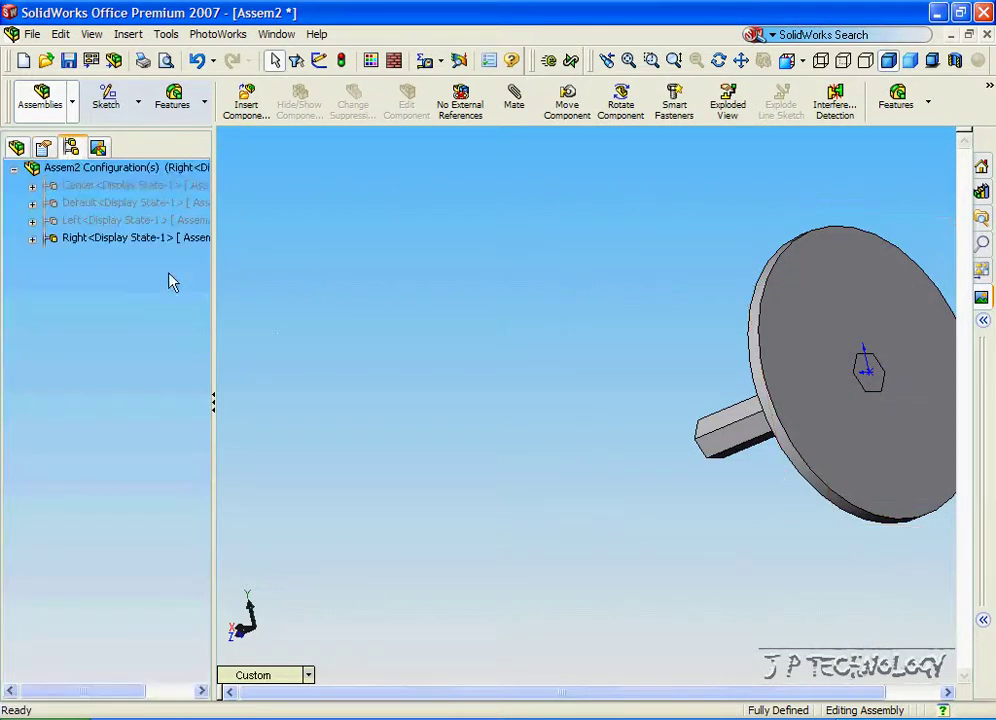
{"action": "left_click", "coordinate": [103, 188]}
{"action": "double_click", "coordinate": [103, 188]}
{"action": "left_click", "coordinate": [110, 219]}
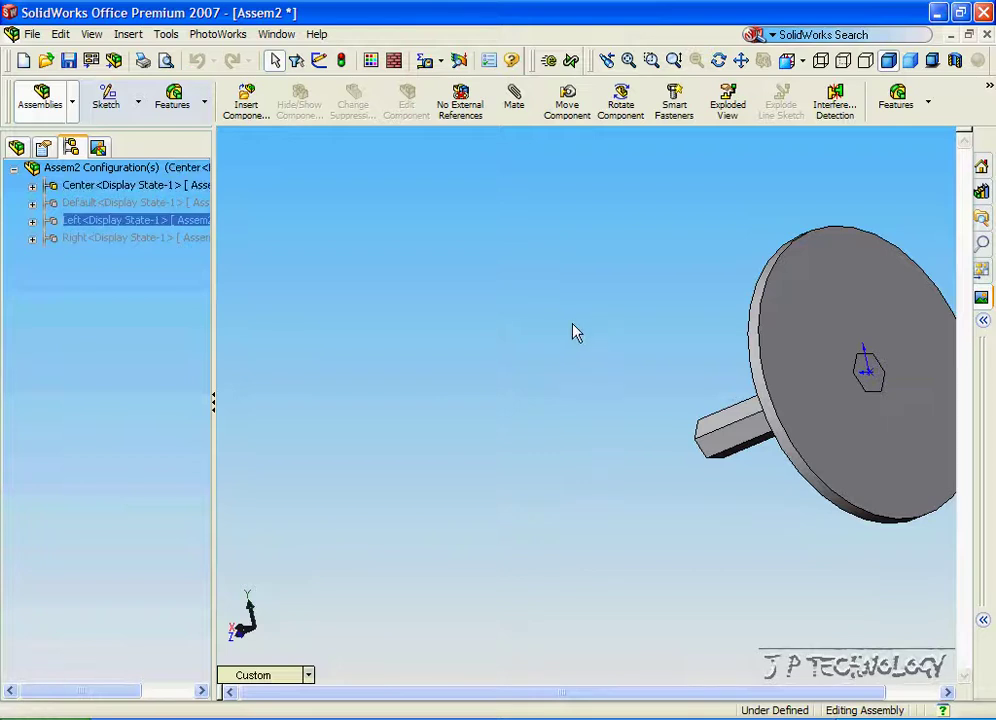
Add a 70 mm distance mate (Distance1) between the shaft end face and the wheel face
{"action": "left_click", "coordinate": [518, 110]}
{"action": "left_click", "coordinate": [700, 450]}
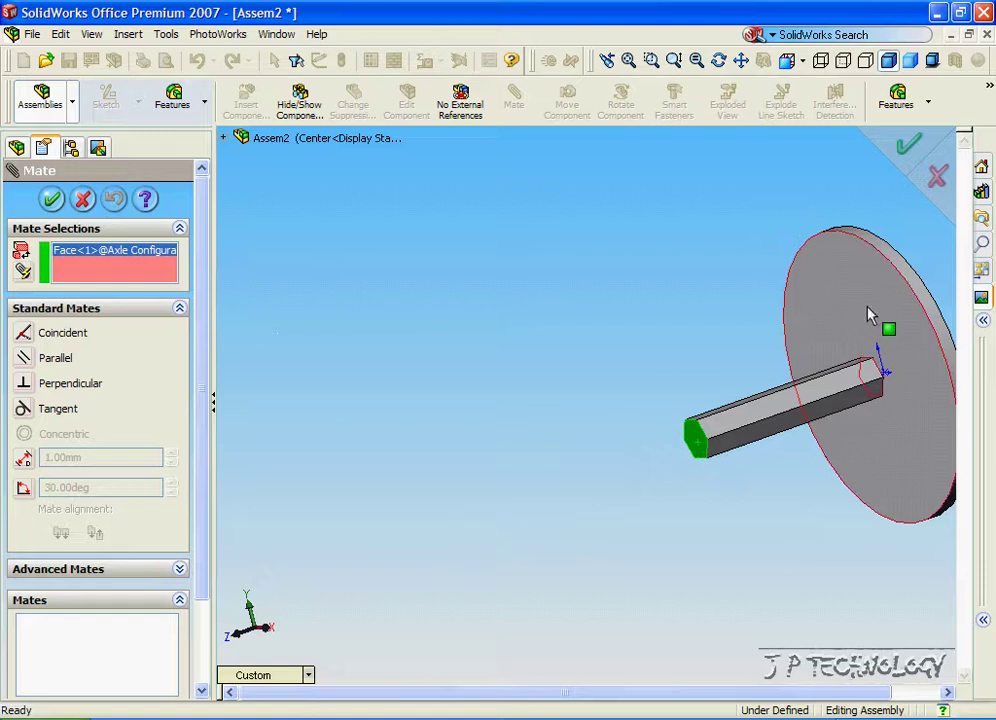
{"action": "left_click", "coordinate": [865, 329]}
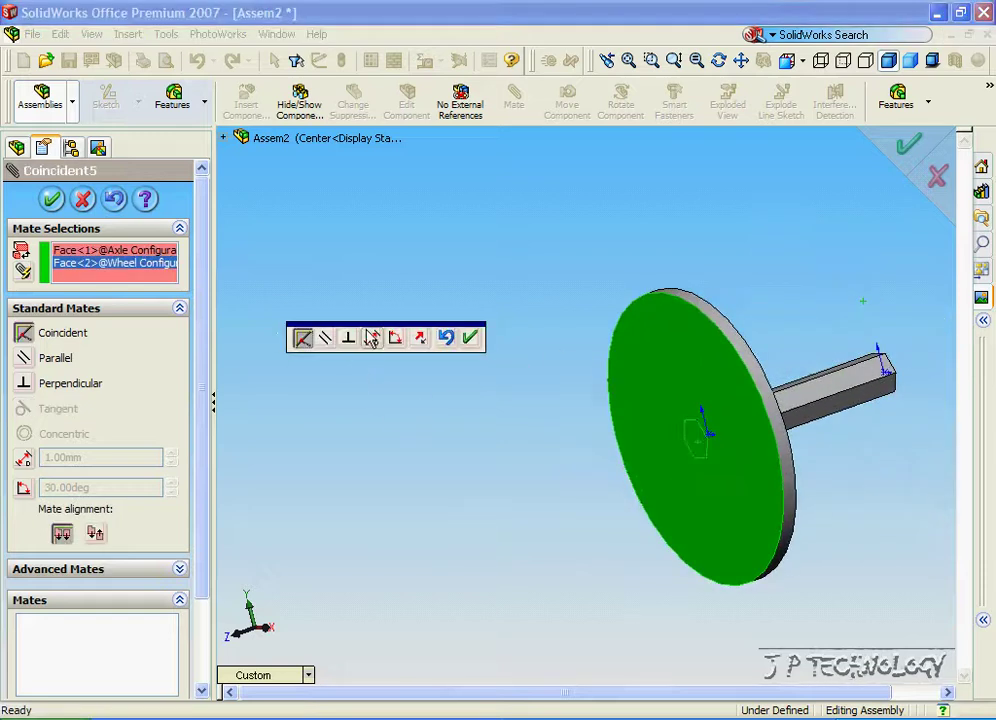
{"action": "left_click", "coordinate": [376, 341]}
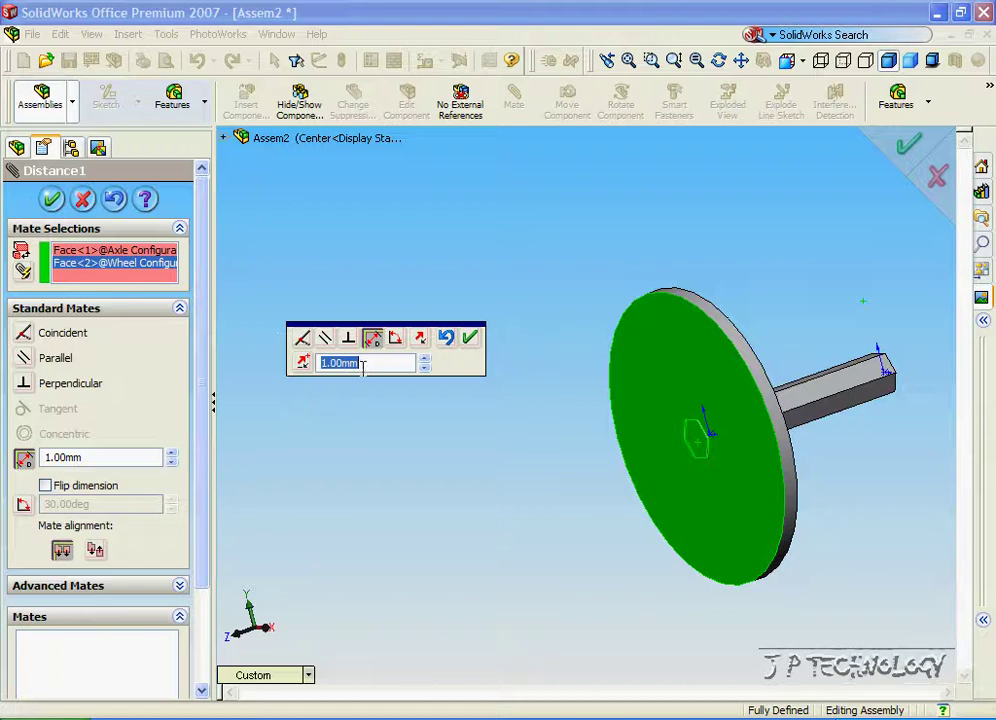
{"action": "type", "text": "70"}
{"action": "key", "text": "Return"}
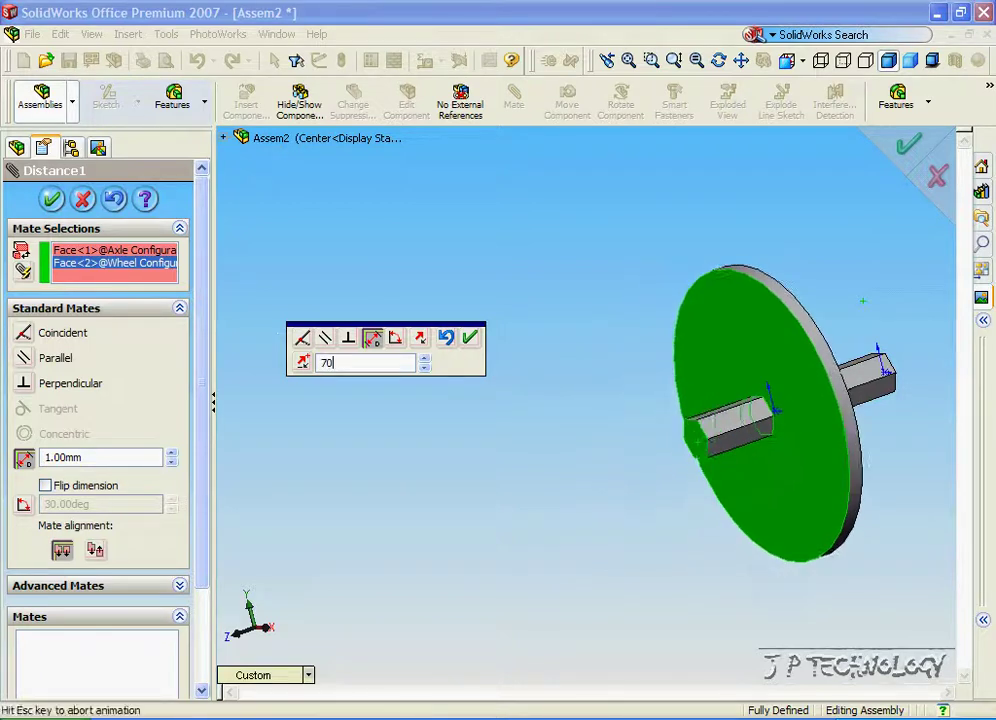
{"action": "middle_click_drag", "start_coordinate": [594, 382], "coordinate": [600, 389]}
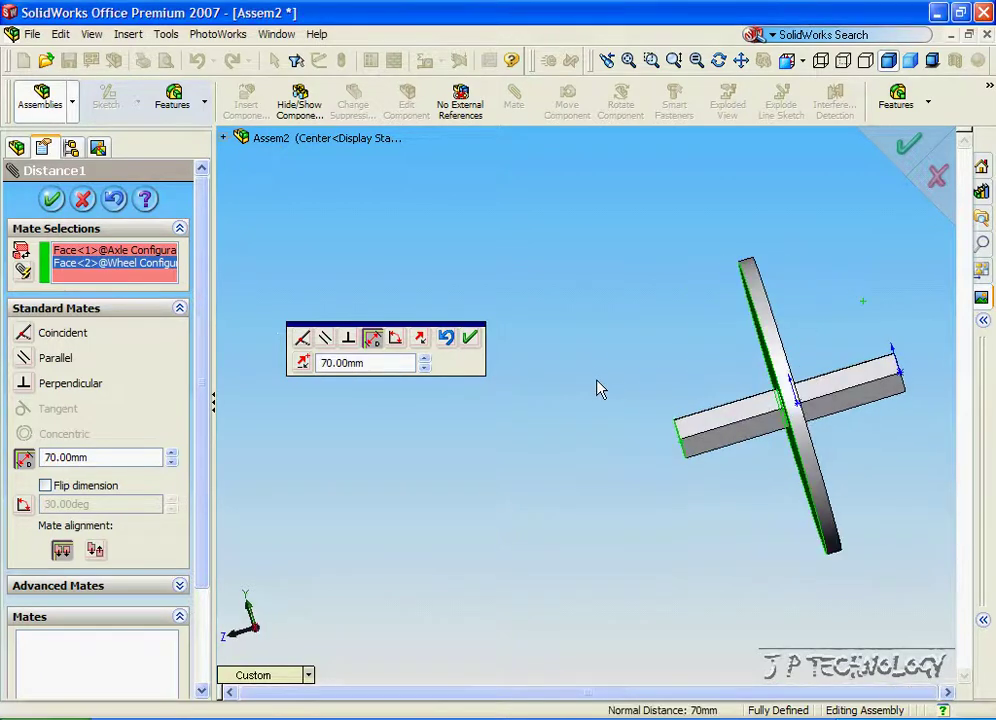
{"action": "left_click", "coordinate": [469, 338]}
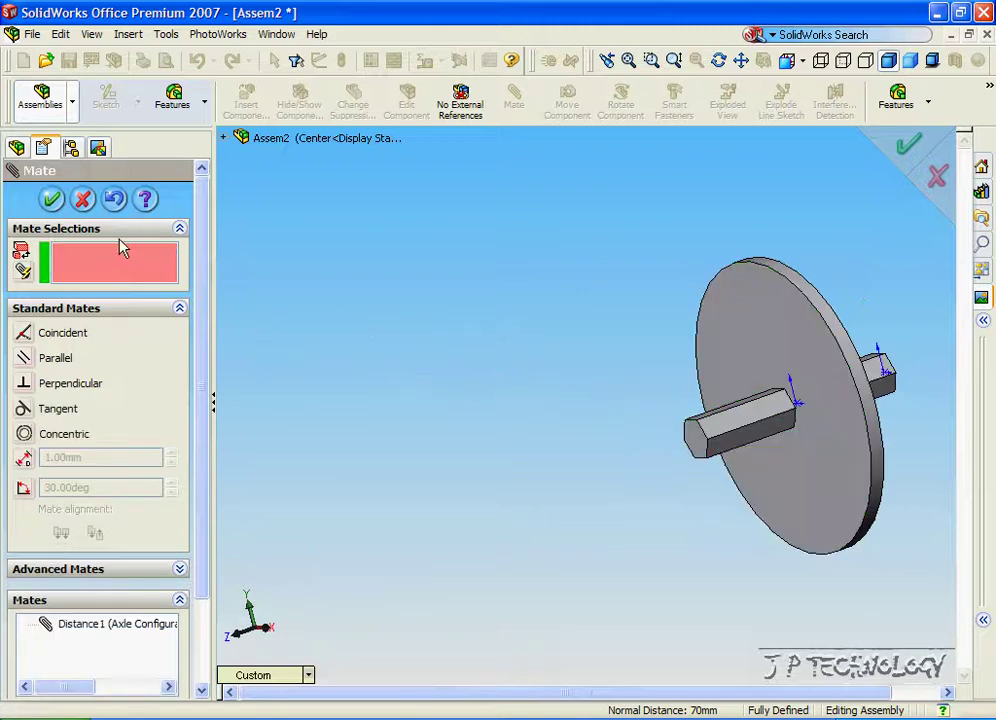
Close the mate tool and activate Left, Right, Center and Default in turn, ending on Left
{"action": "left_click", "coordinate": [52, 199]}
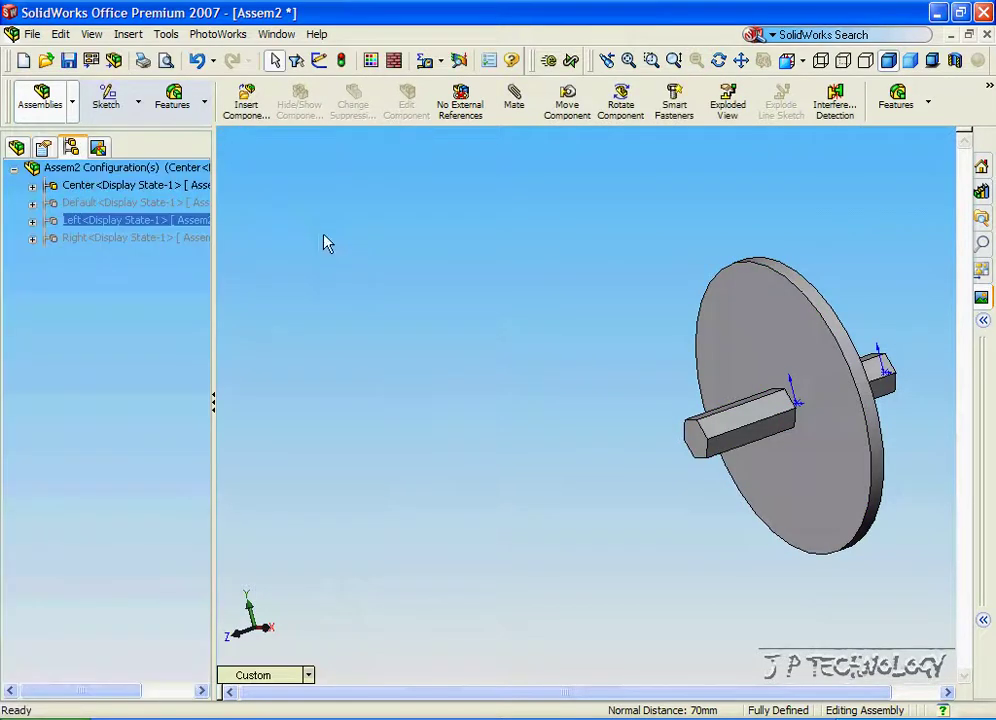
{"action": "double_click", "coordinate": [95, 220]}
{"action": "double_click", "coordinate": [115, 240]}
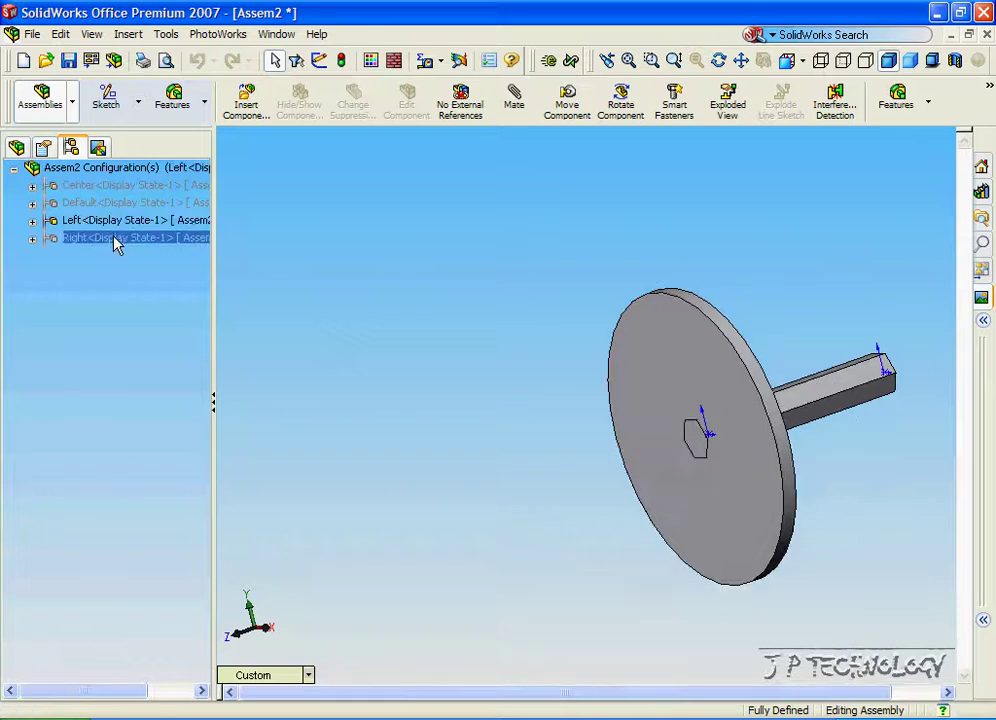
{"action": "left_click", "coordinate": [89, 188]}
{"action": "double_click", "coordinate": [89, 190]}
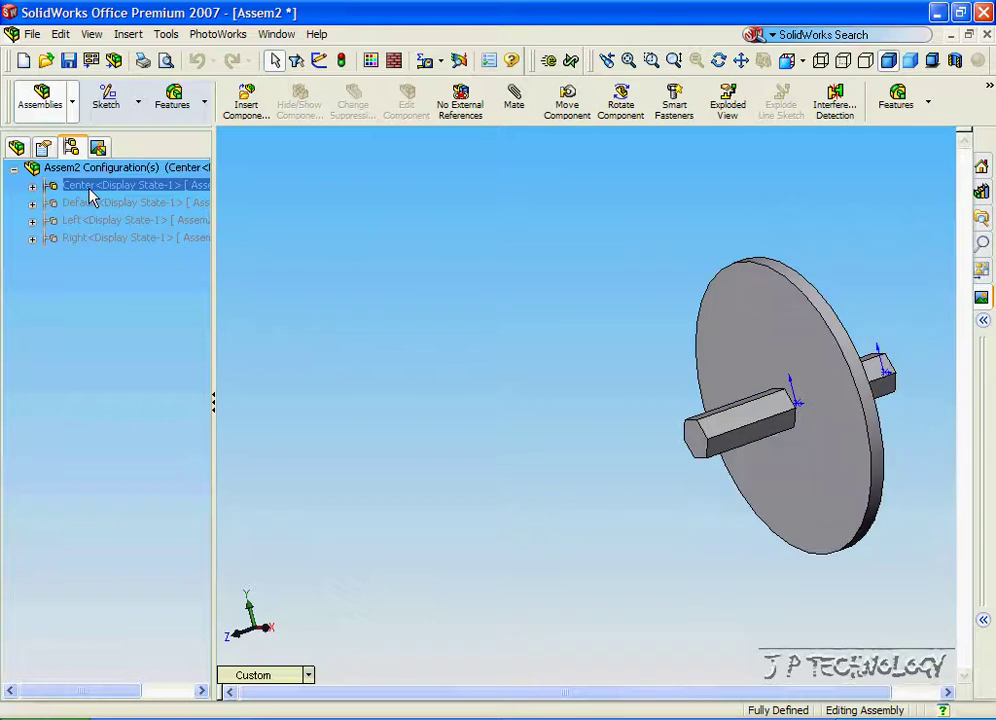
{"action": "left_click", "coordinate": [98, 208]}
{"action": "double_click", "coordinate": [101, 210]}
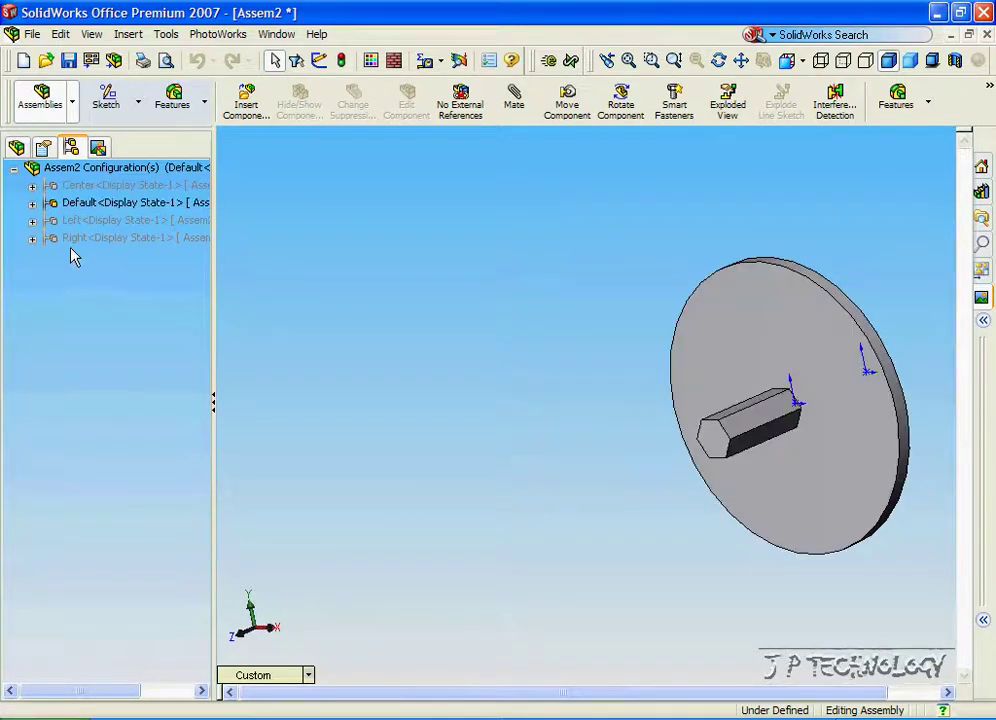
{"action": "left_click", "coordinate": [83, 220]}
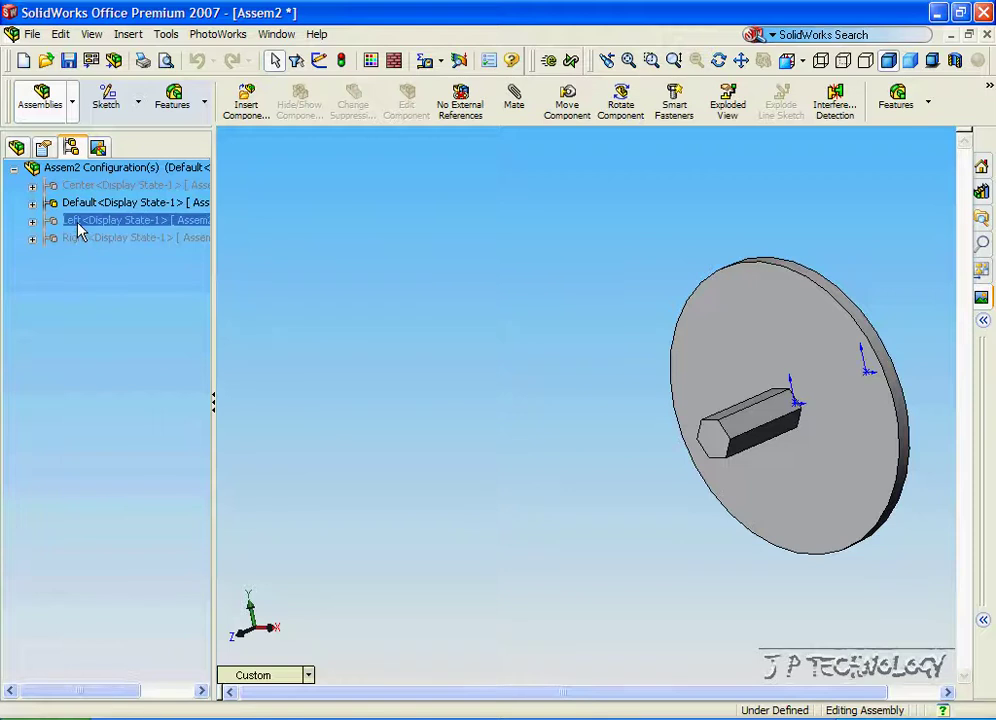
Expand Mates and review Coincident1–4 and Distance1 in the feature tree
{"action": "left_click", "coordinate": [15, 148]}
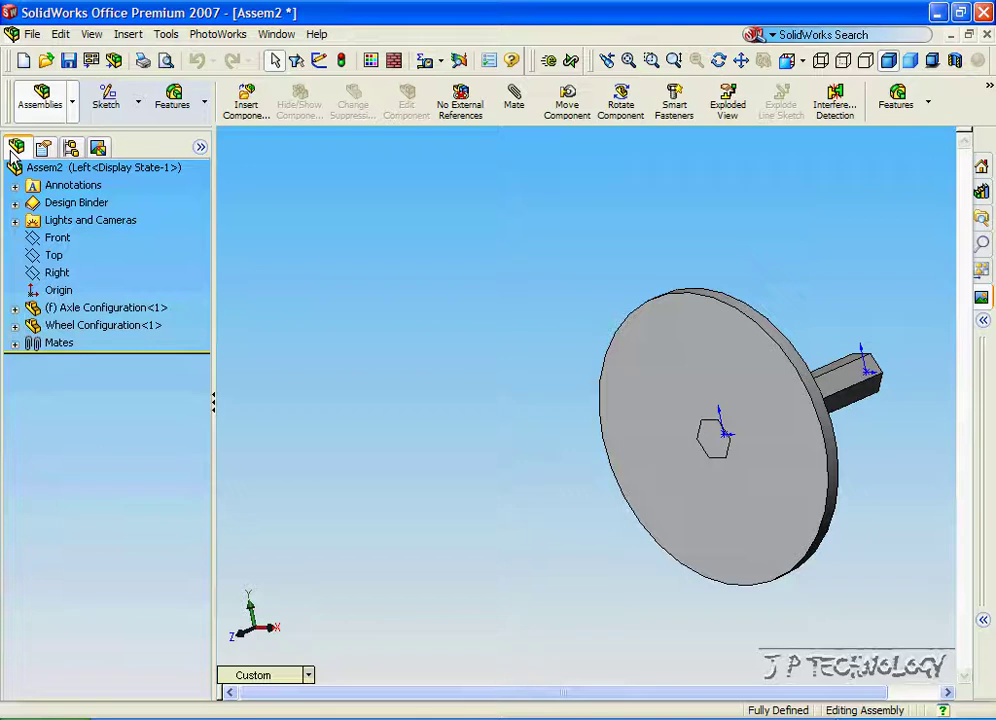
{"action": "left_click", "coordinate": [15, 343]}
{"action": "left_click", "coordinate": [82, 395]}
{"action": "left_click", "coordinate": [84, 378]}
{"action": "left_click", "coordinate": [84, 360]}
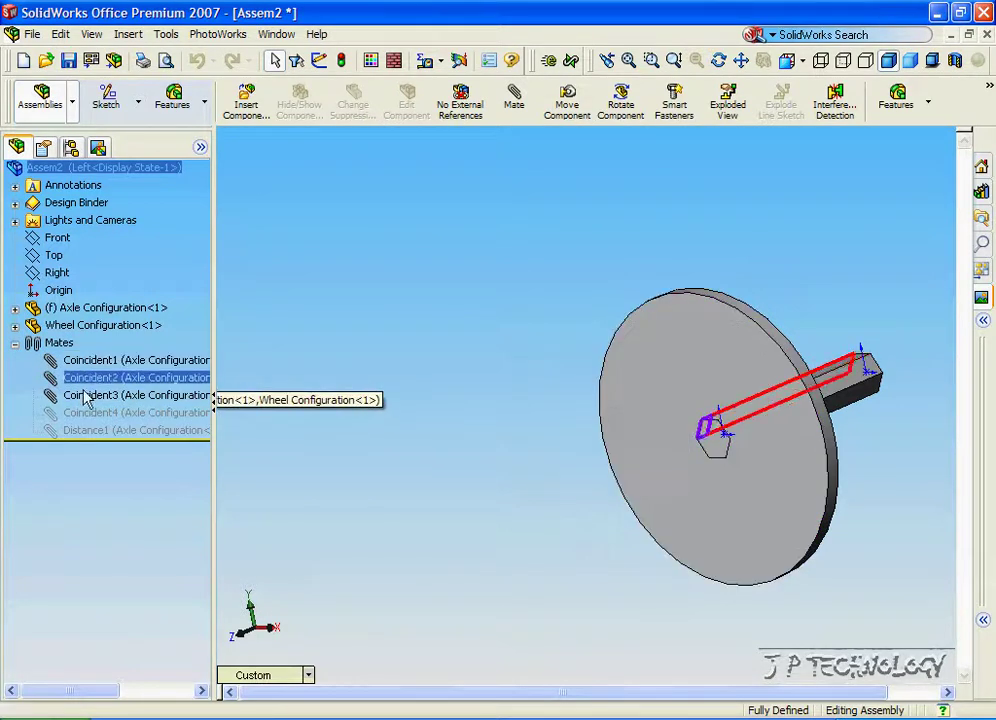
{"action": "left_click", "coordinate": [86, 396]}
{"action": "left_click", "coordinate": [90, 413]}
{"action": "left_click", "coordinate": [92, 431]}
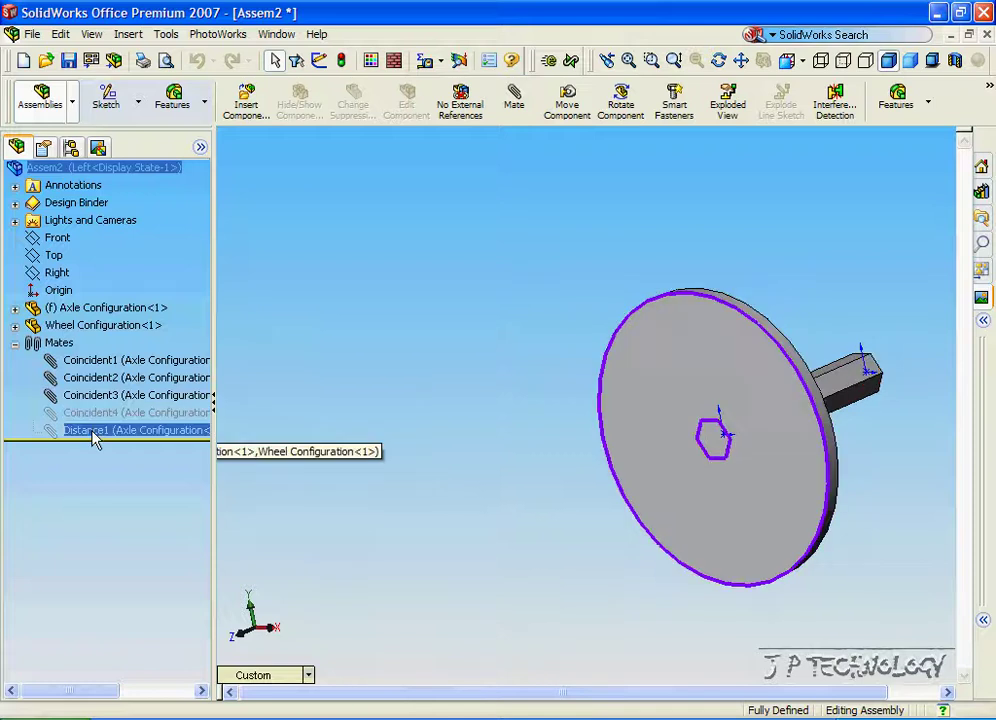
{"action": "key", "text": "Escape"}
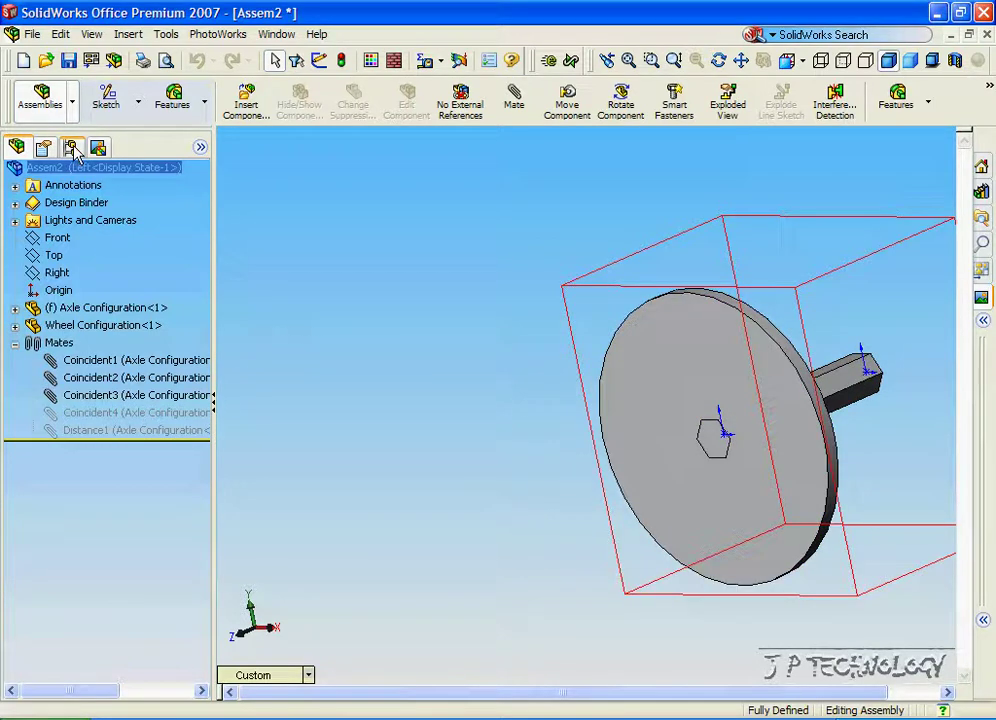
Activate the Right configuration and review its mates from another angle
{"action": "left_click", "coordinate": [71, 147]}
{"action": "double_click", "coordinate": [82, 238]}
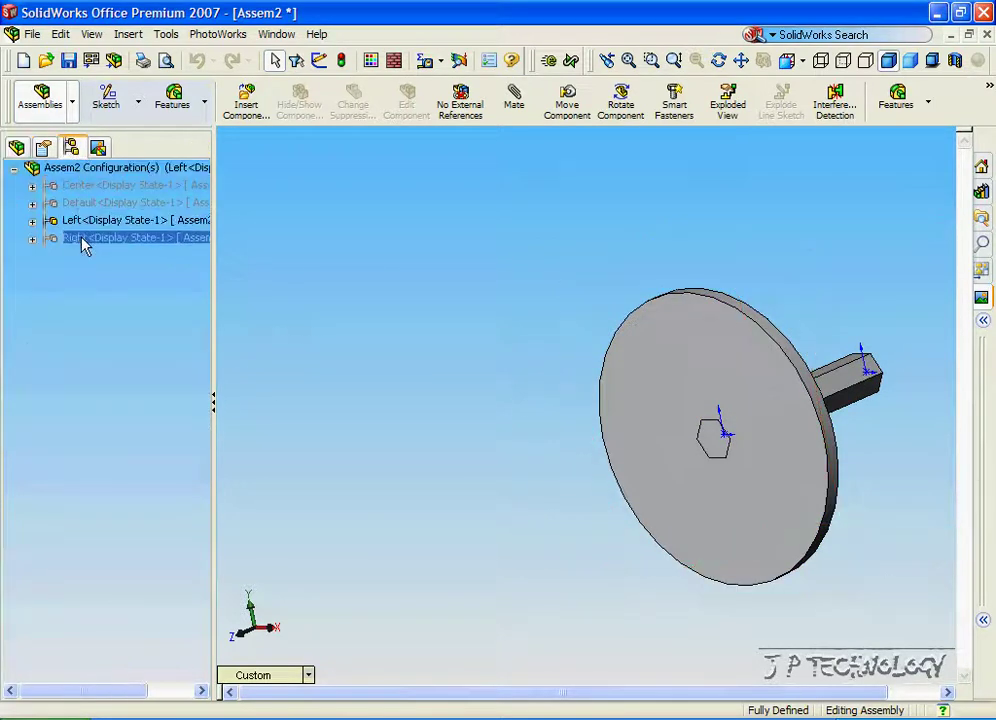
{"action": "left_click", "coordinate": [16, 148]}
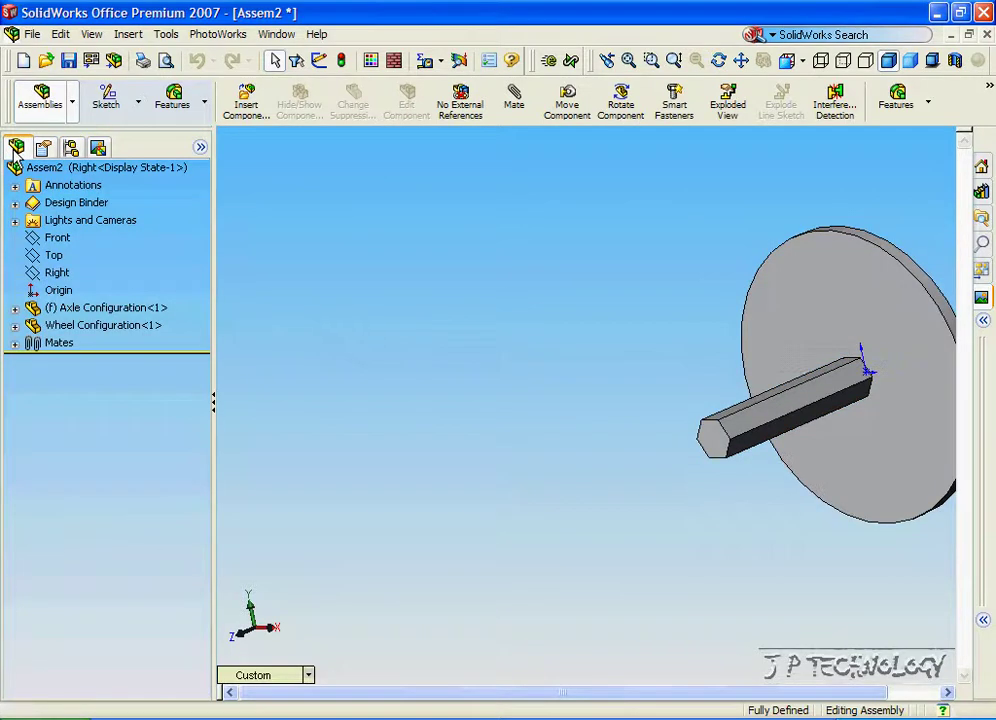
{"action": "left_click", "coordinate": [15, 343]}
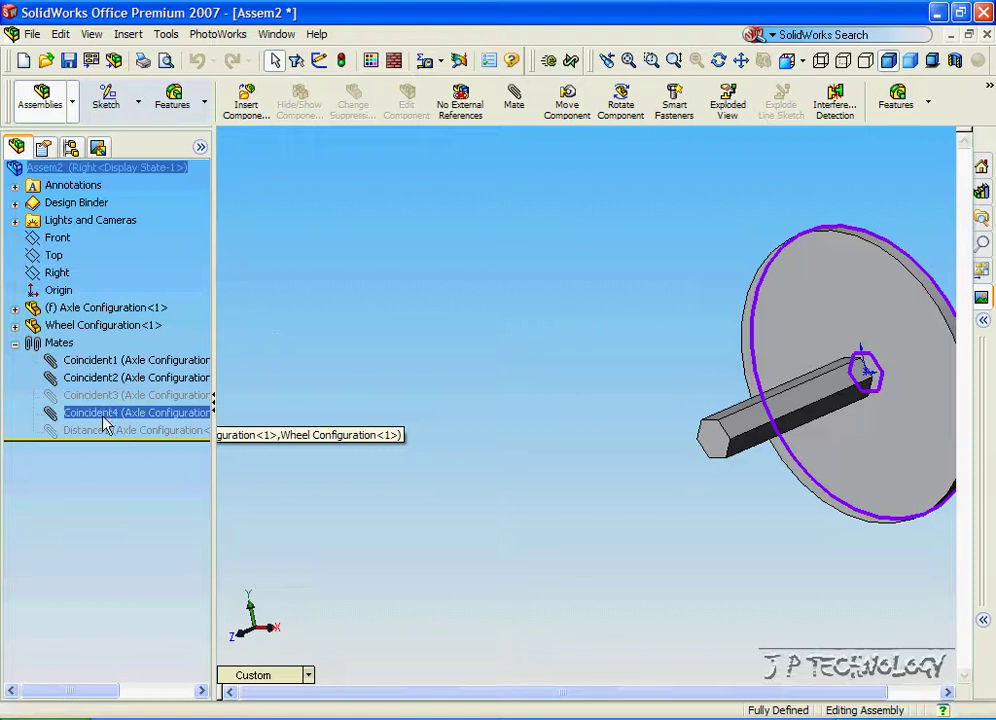
{"action": "middle_click_drag", "start_coordinate": [344, 380], "coordinate": [614, 333]}
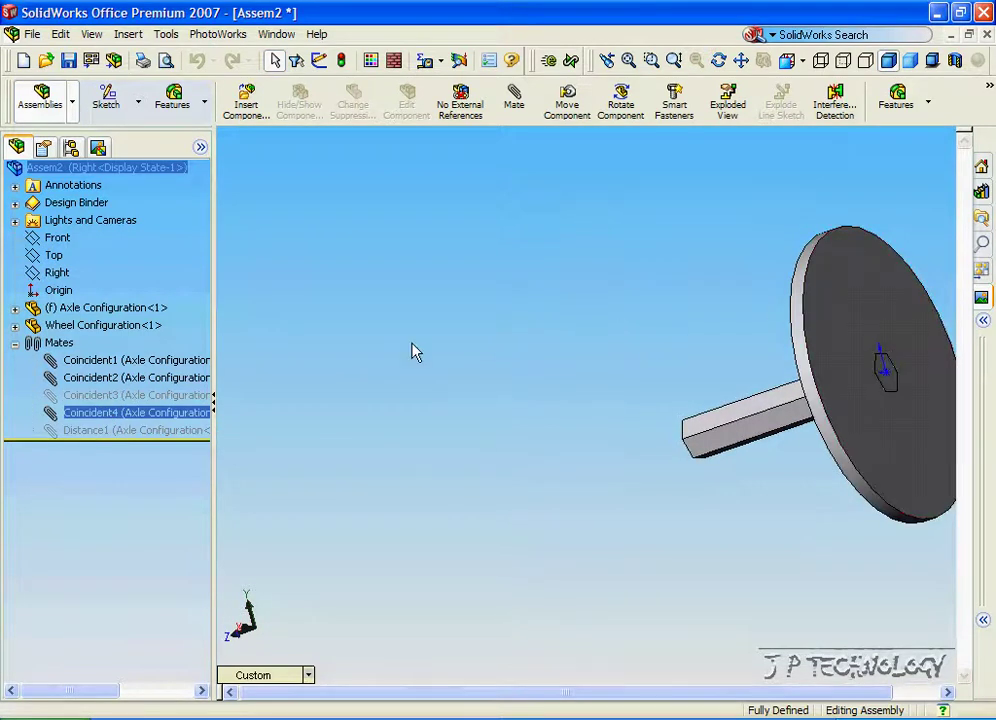
{"action": "left_click", "coordinate": [378, 353]}
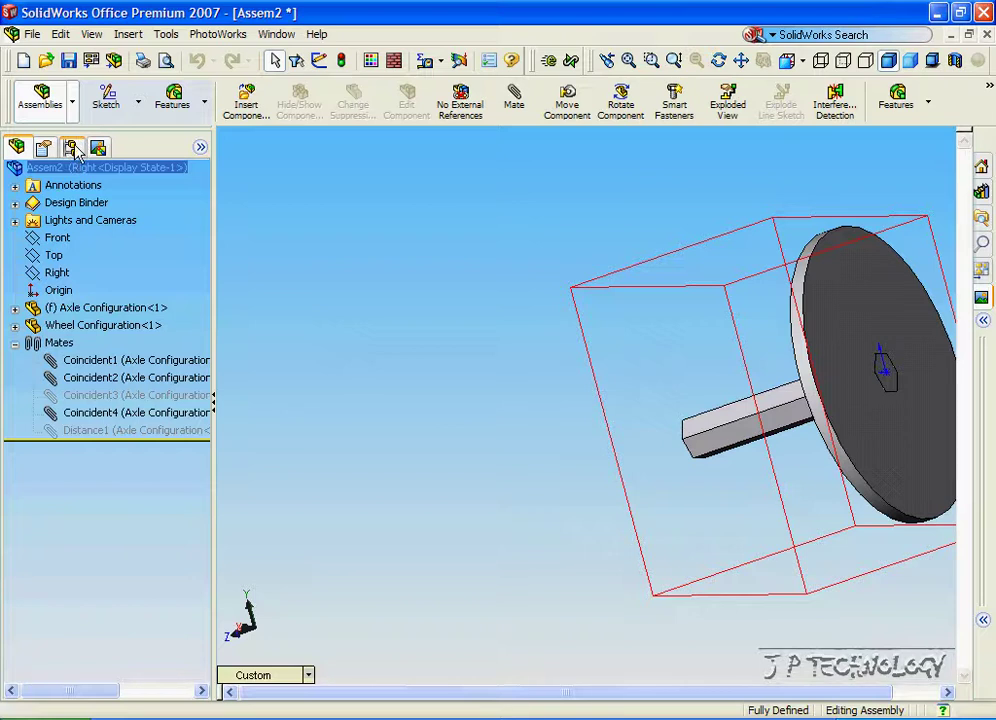
Activate the Center configuration and inspect its Coincident4 and Distance1 mates
{"action": "left_click", "coordinate": [76, 147]}
{"action": "left_click", "coordinate": [100, 203]}
{"action": "double_click", "coordinate": [90, 188]}
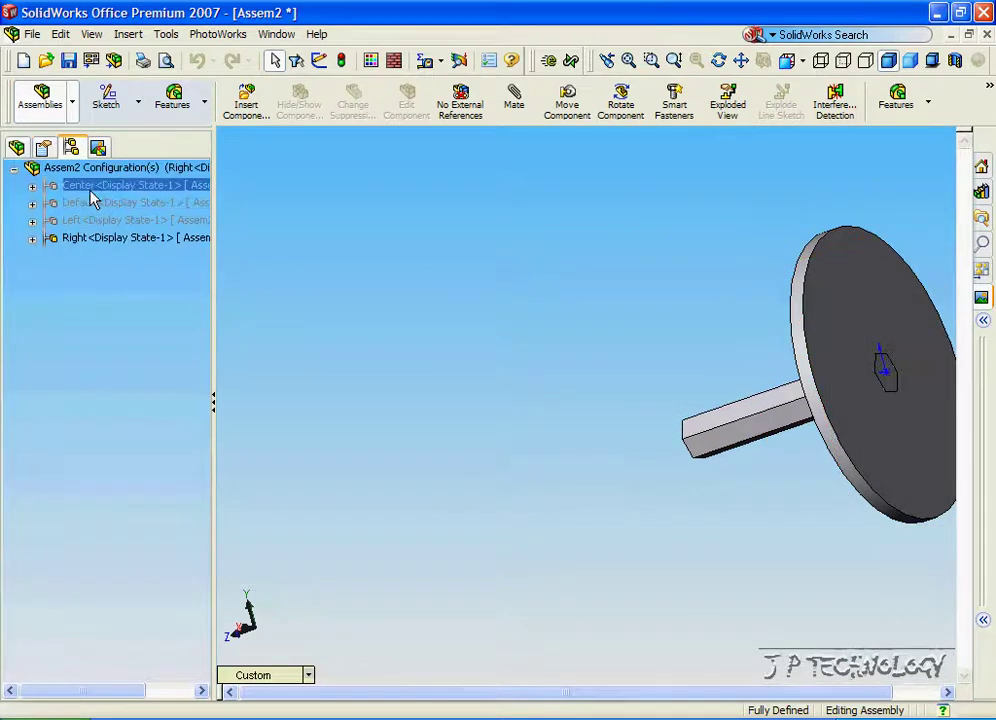
{"action": "left_click", "coordinate": [15, 147]}
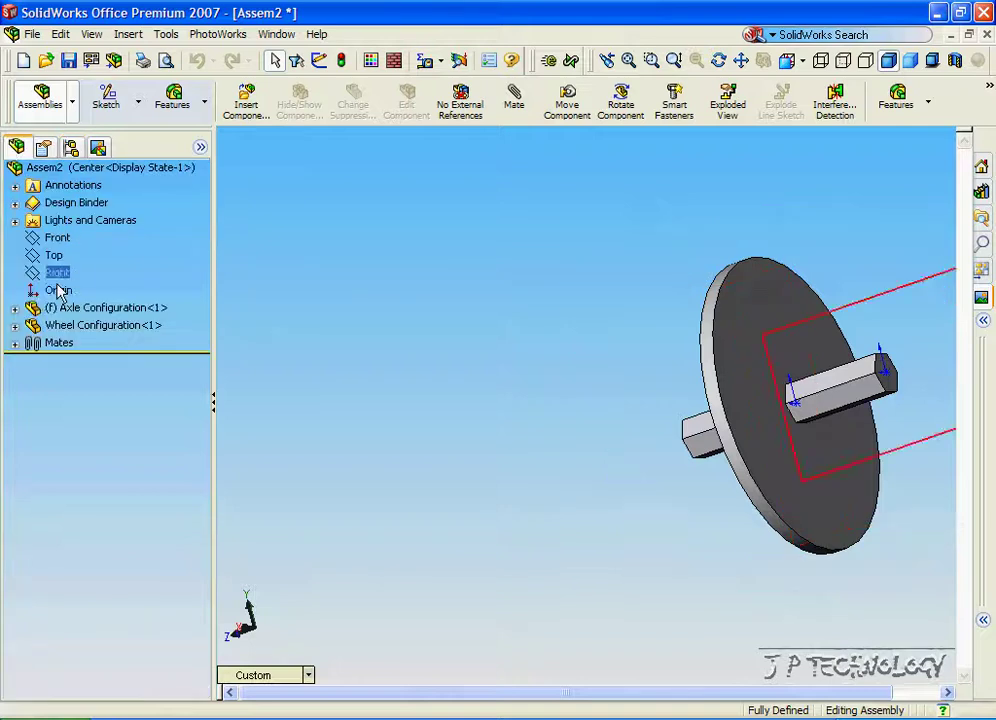
{"action": "left_click", "coordinate": [14, 343]}
{"action": "left_click", "coordinate": [105, 412]}
{"action": "left_click", "coordinate": [113, 432]}
{"action": "left_click", "coordinate": [113, 413]}
{"action": "left_click", "coordinate": [102, 432]}
{"action": "left_click", "coordinate": [253, 355]}
{"action": "key", "text": "shift+Left"}
{"action": "key", "text": "shift+Left"}
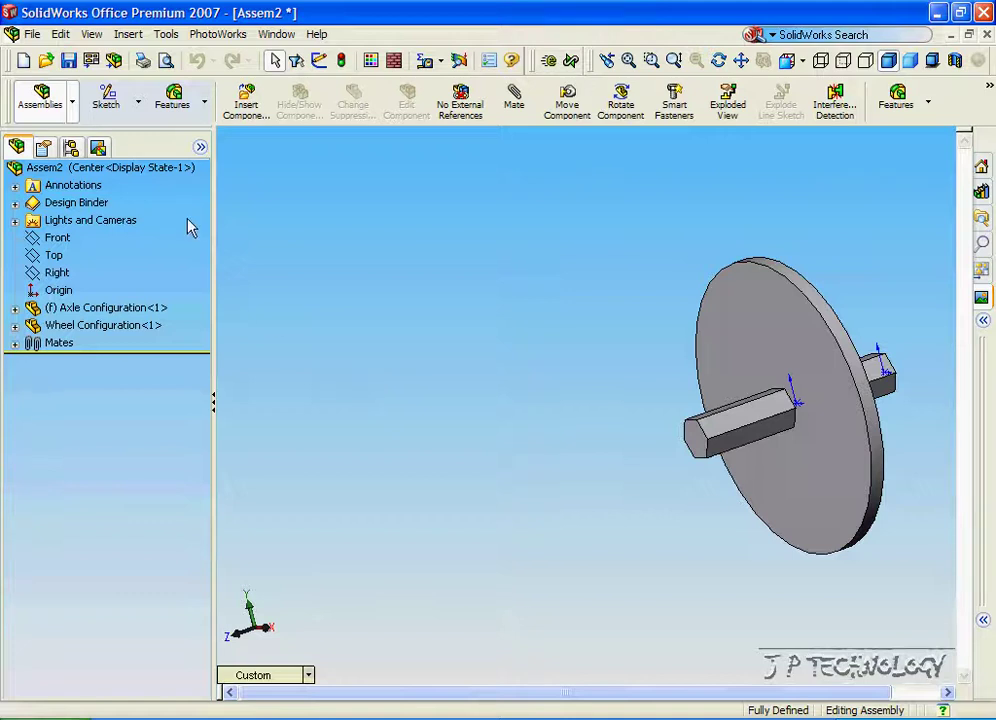
Activate Left, Right, then Center to compare the wheel's positions along the axle
{"action": "left_click", "coordinate": [88, 167]}
{"action": "left_click", "coordinate": [70, 147]}
{"action": "left_click", "coordinate": [83, 226]}
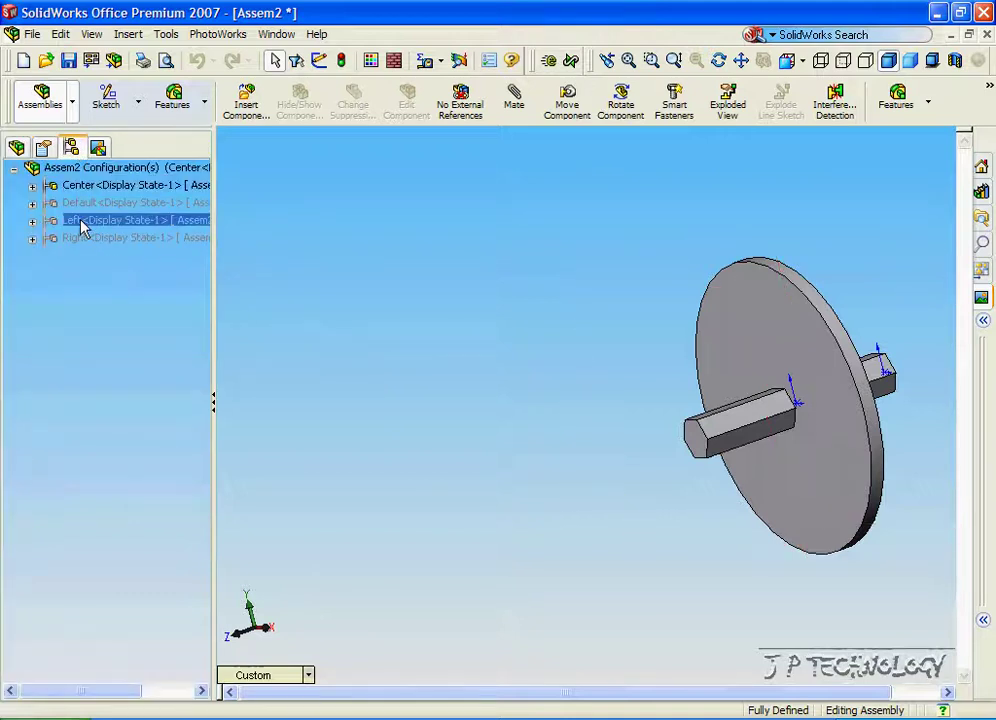
{"action": "double_click", "coordinate": [83, 222]}
{"action": "double_click", "coordinate": [104, 240]}
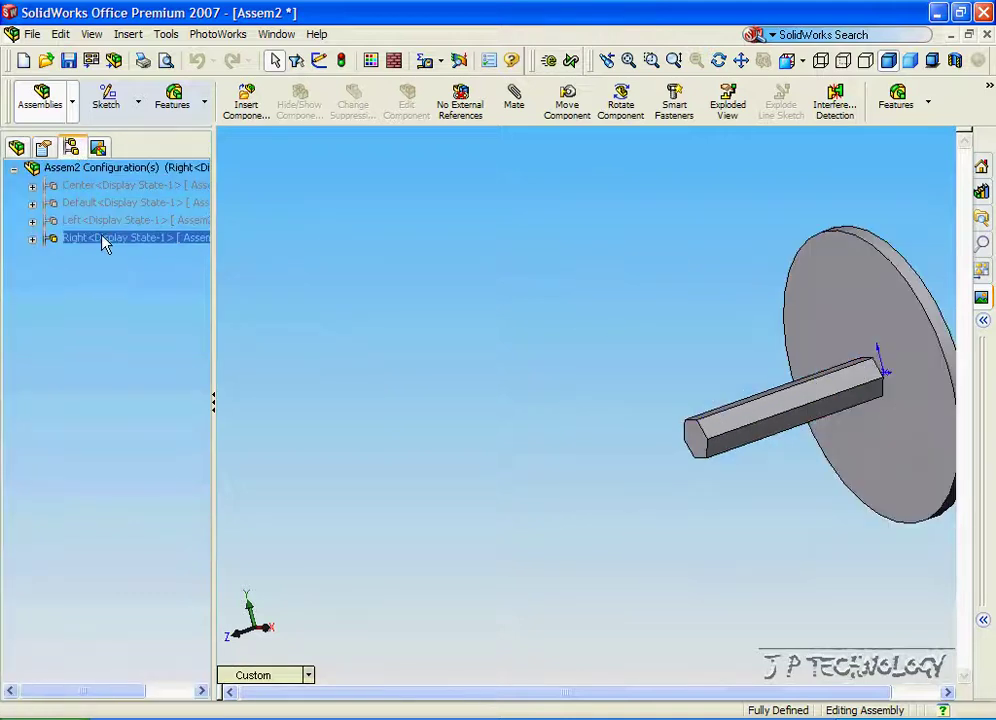
{"action": "double_click", "coordinate": [94, 188]}
{"action": "left_click", "coordinate": [100, 220]}
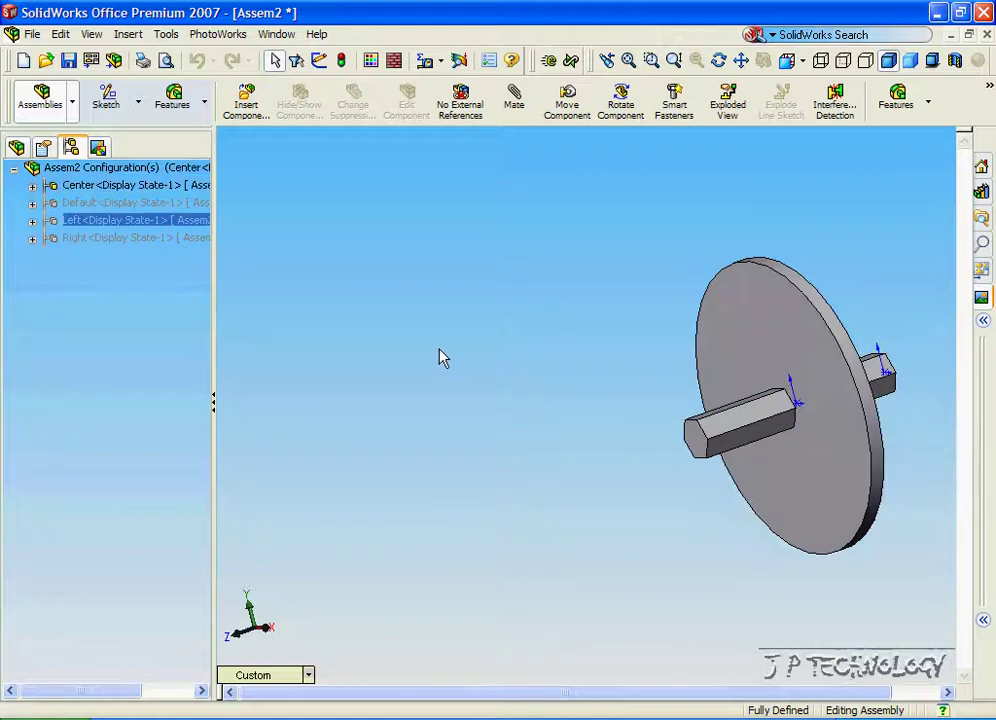